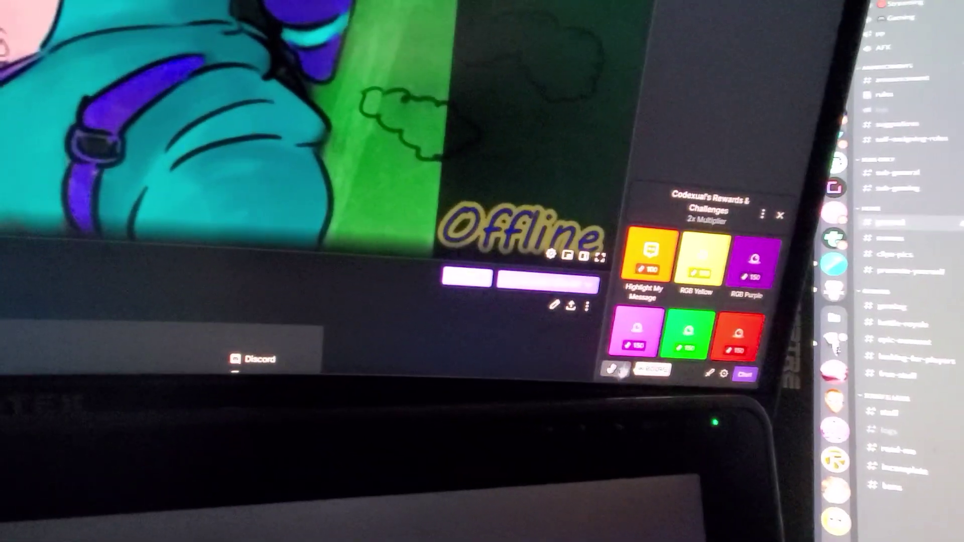
Scroll the channel rewards list and open the RGB Blue reward tile.
scroll(647, 336, down, 3)
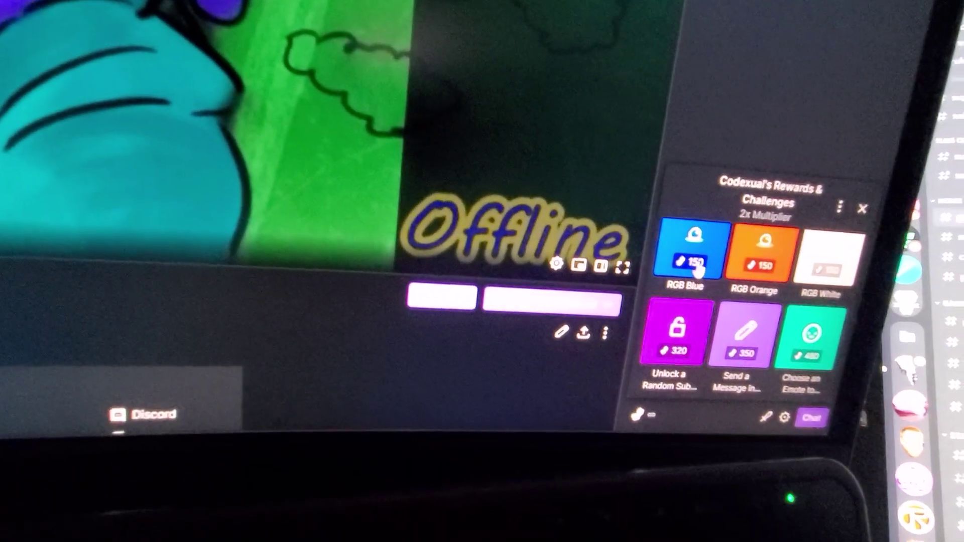
click(668, 279)
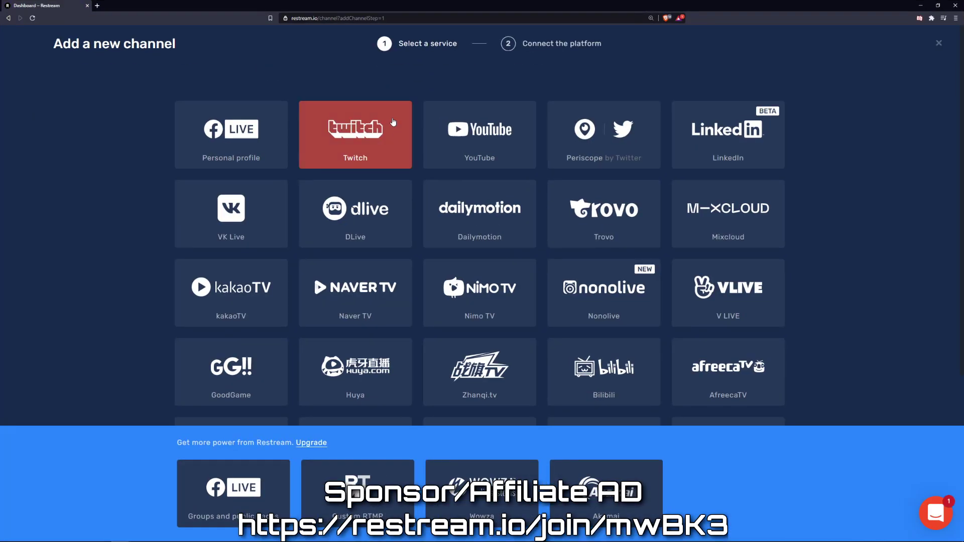
Browse the Add a new channel service grid, then close it to return to Destinations.
scroll(134, 146, down, 5)
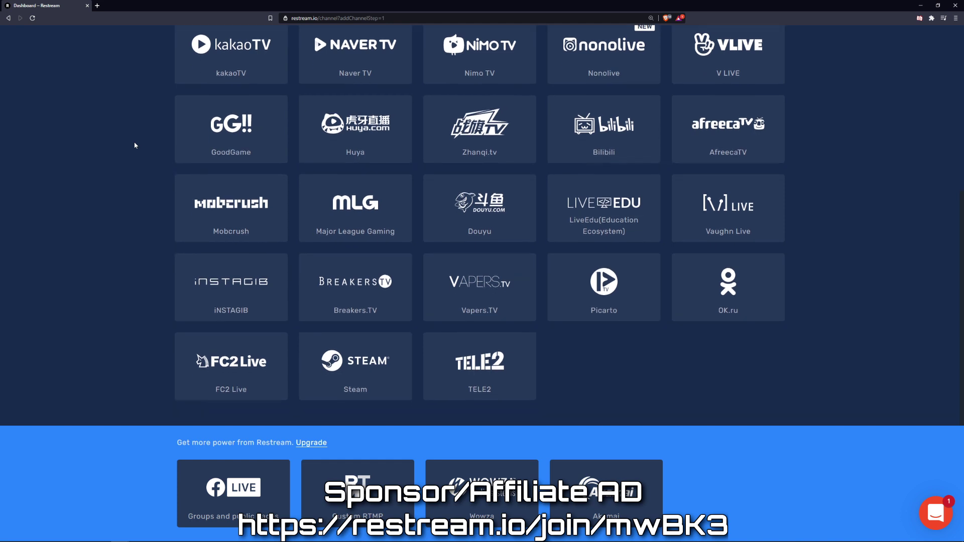
scroll(135, 146, up, 5)
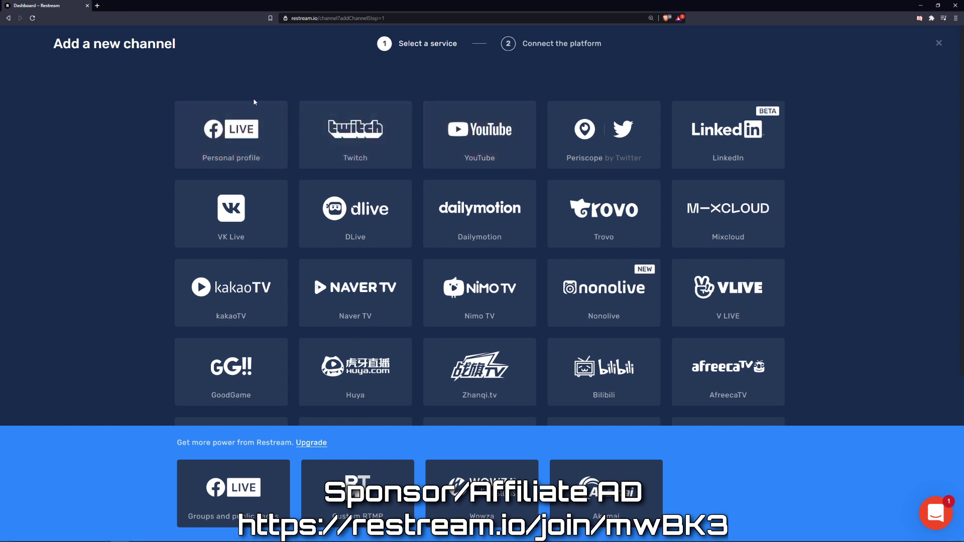
key(Escape)
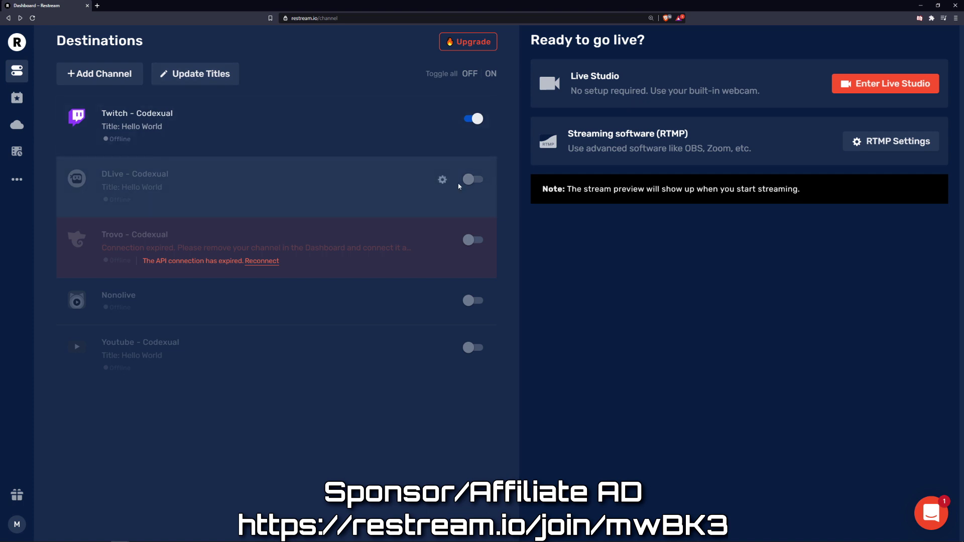
Turn on the Trovo, Nonolive and YouTube streaming destinations.
click(472, 241)
click(472, 301)
click(473, 349)
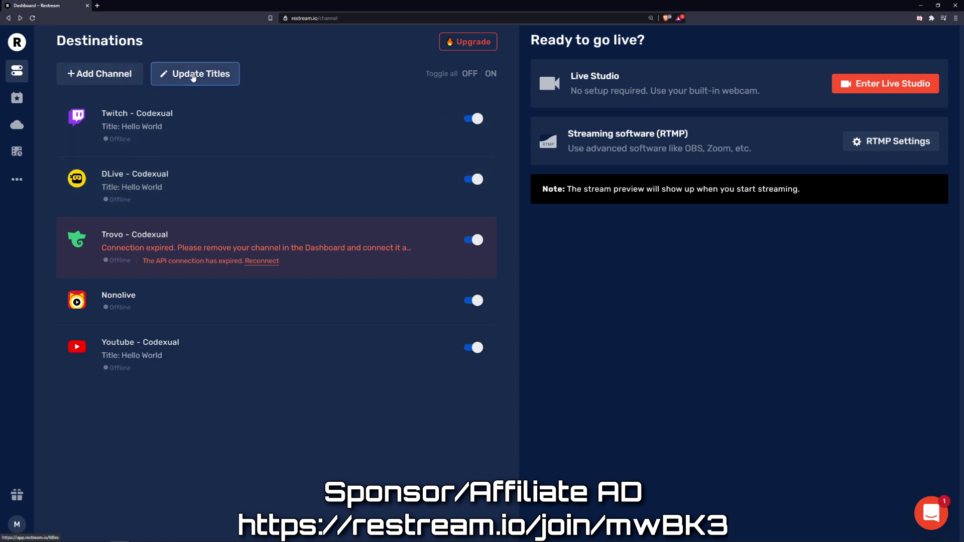
On the Update Titles page, enable Gaming content and browse the game list without choosing.
click(193, 76)
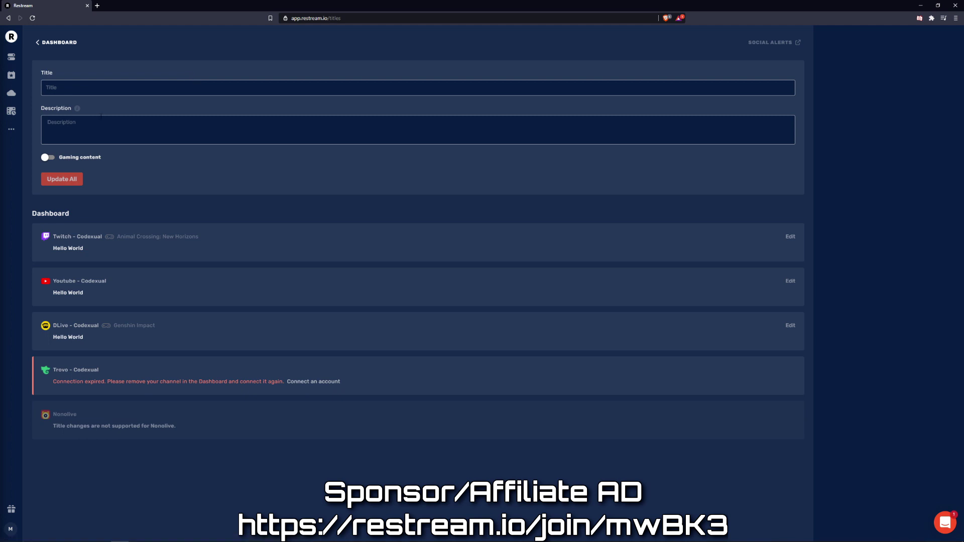
click(48, 158)
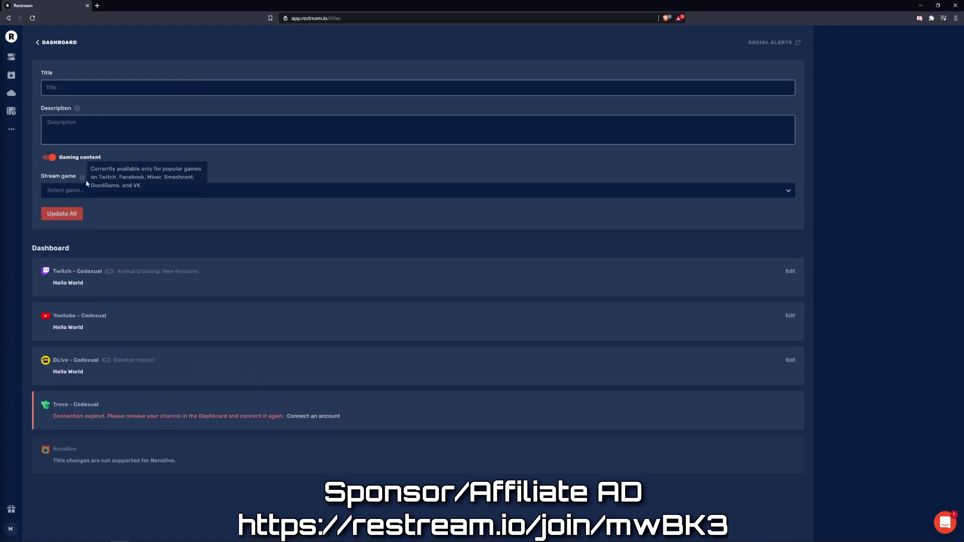
click(76, 194)
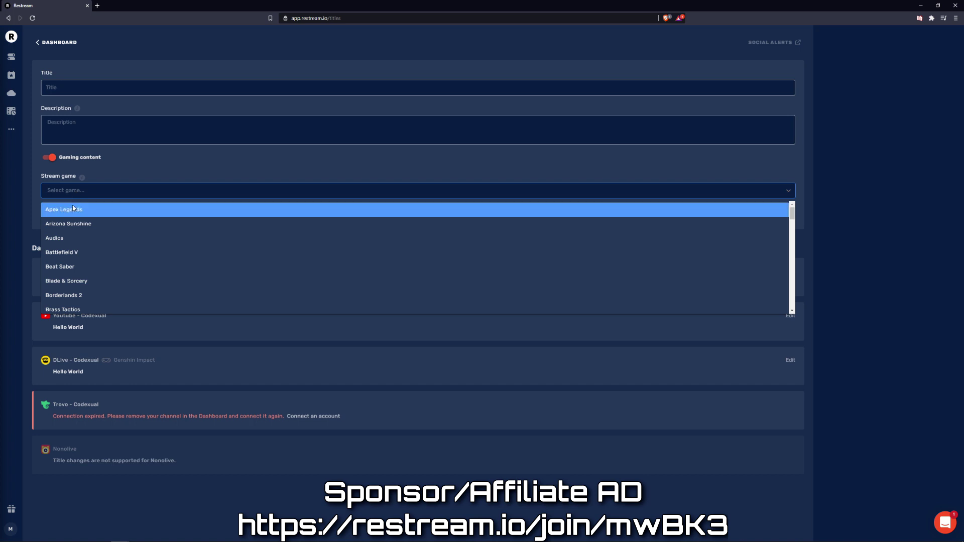
scroll(79, 226, down, 1)
scroll(79, 226, down, 6)
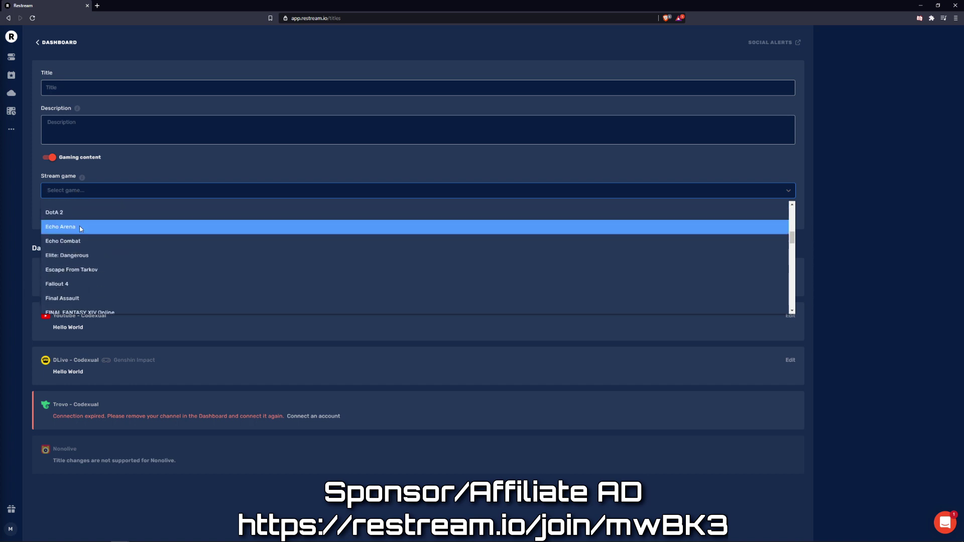
scroll(80, 230, down, 10)
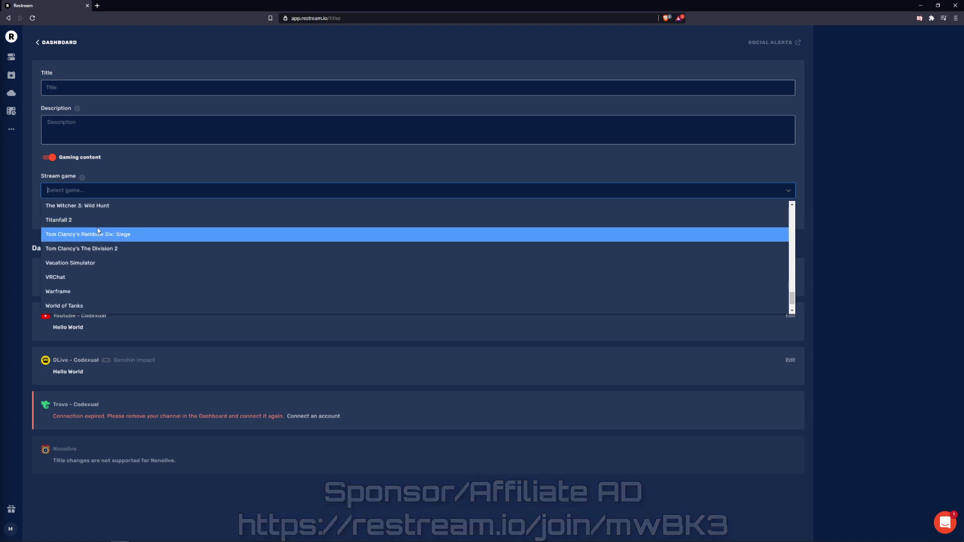
click(139, 175)
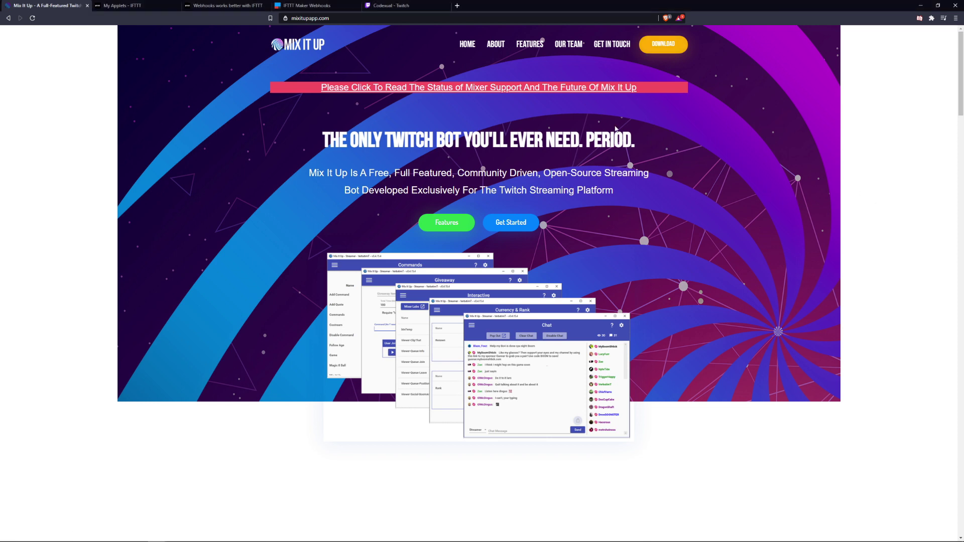
Switch to the My Applets - IFTTT tab and start a new applet via Create > Applets.
click(115, 7)
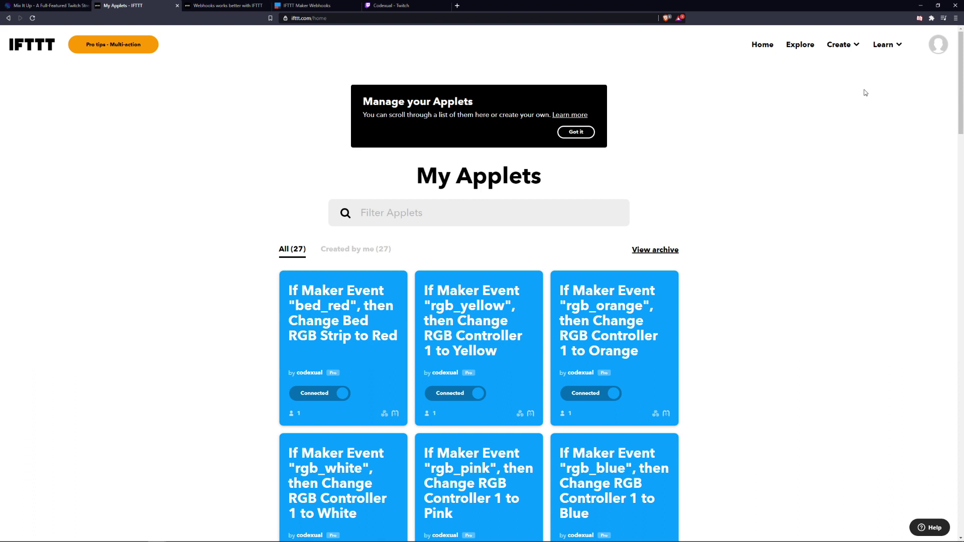
mouse_move(840, 45)
click(842, 67)
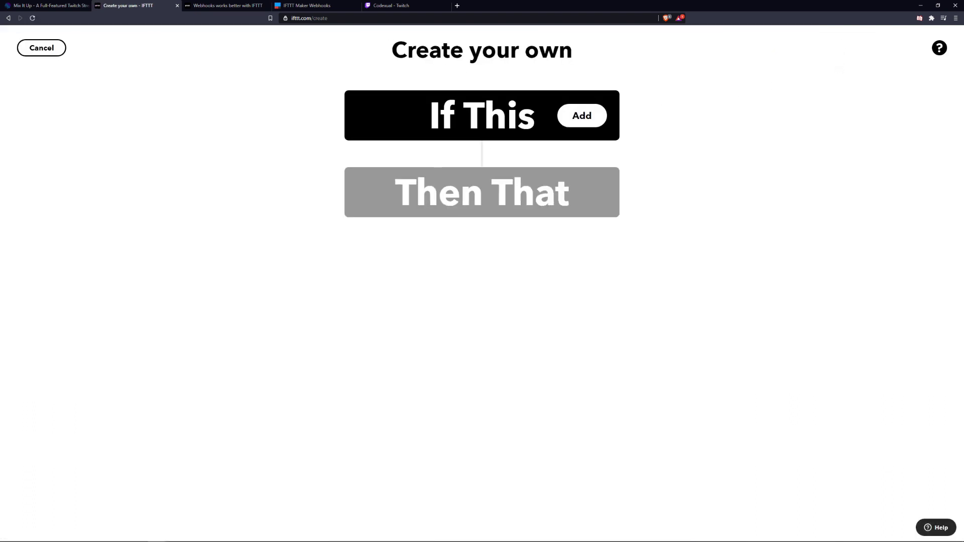
Search 'webhook', choose Webhooks > Receive a web request, and create it with event name gaming_red.
click(485, 121)
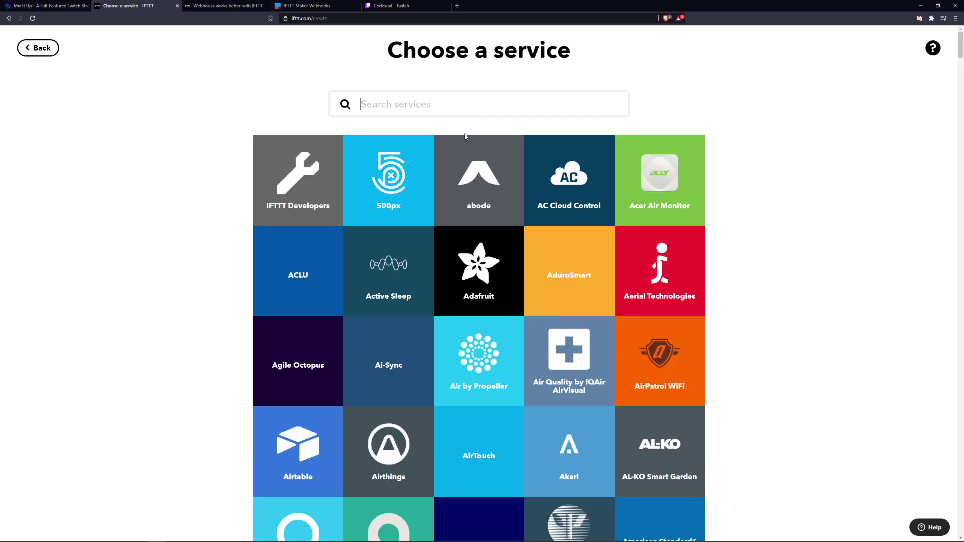
text(webhook)
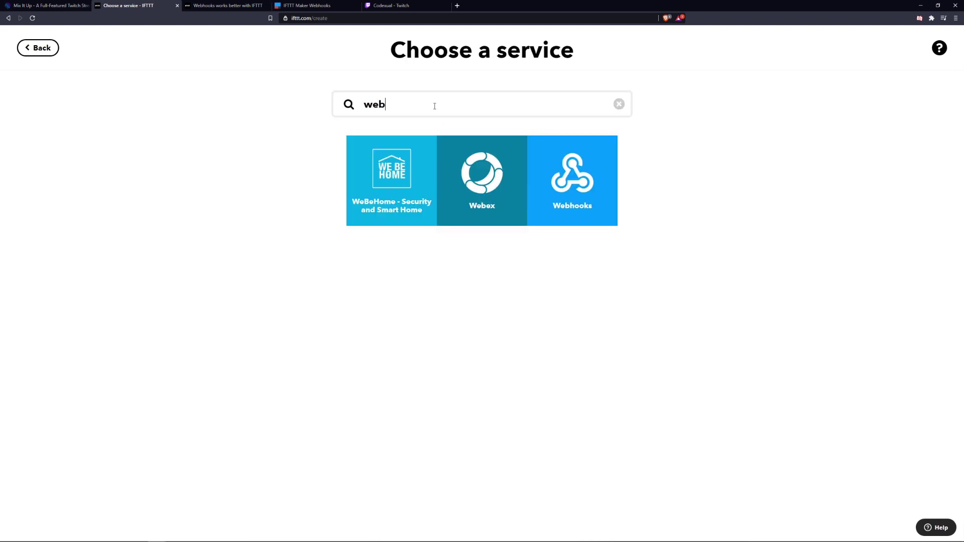
click(447, 166)
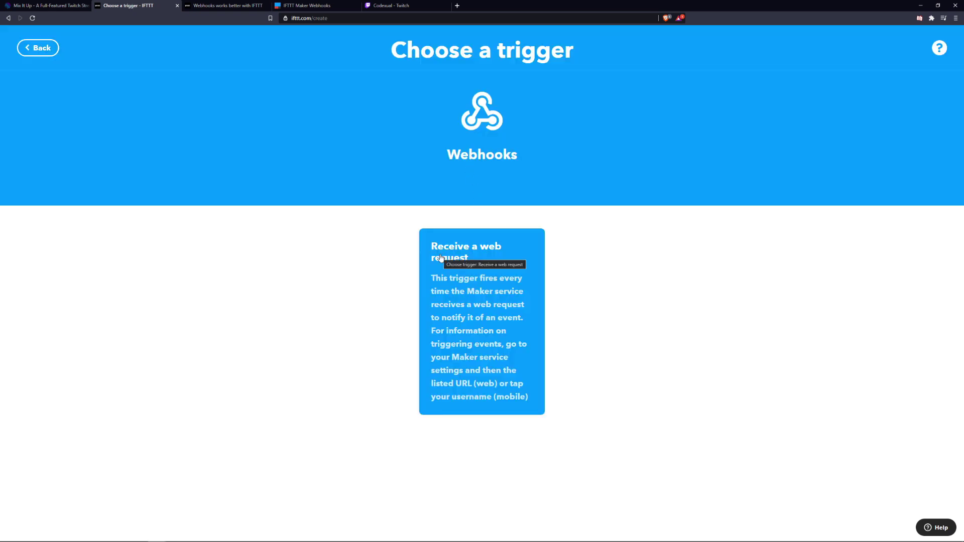
click(442, 258)
click(442, 249)
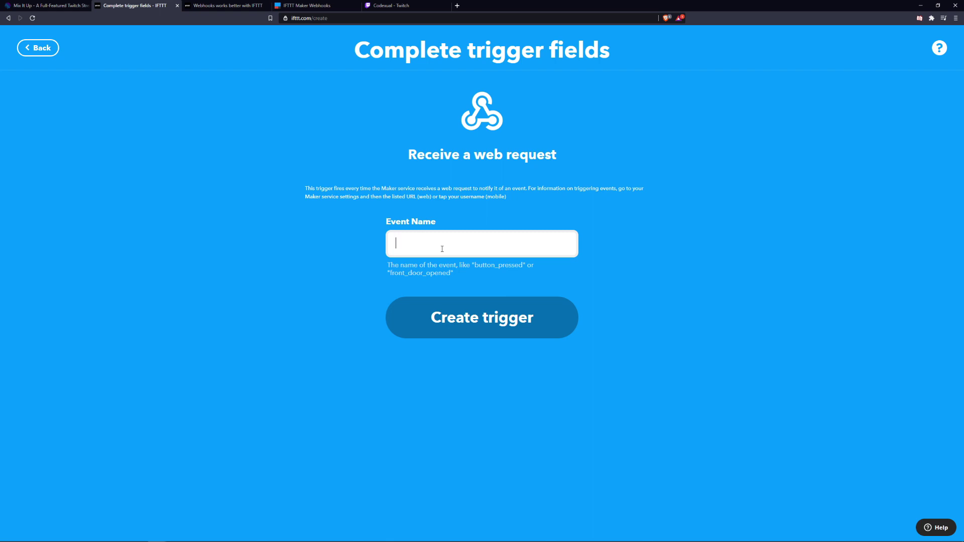
text(gaming_red)
click(443, 325)
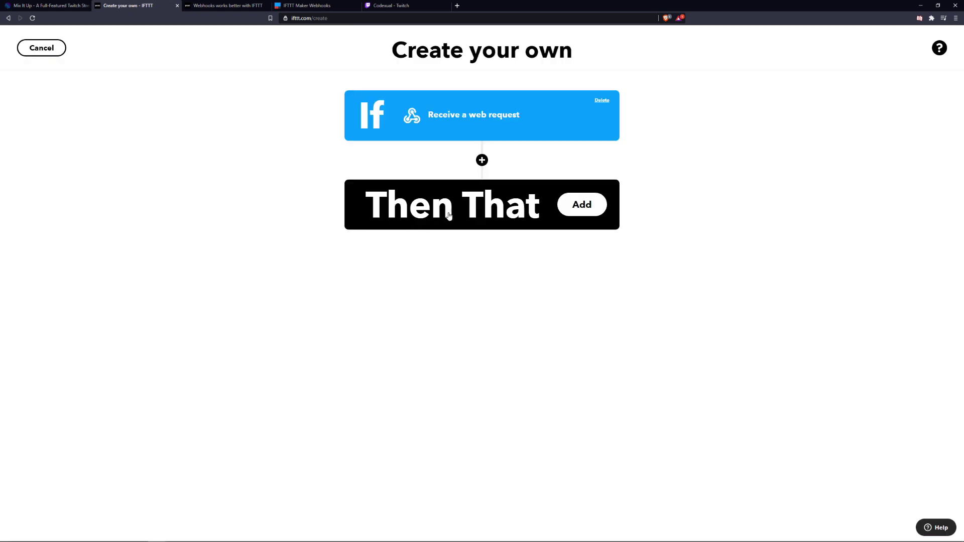
Search for 'magic' services, pick MagicHue, and choose its Change color action.
click(447, 211)
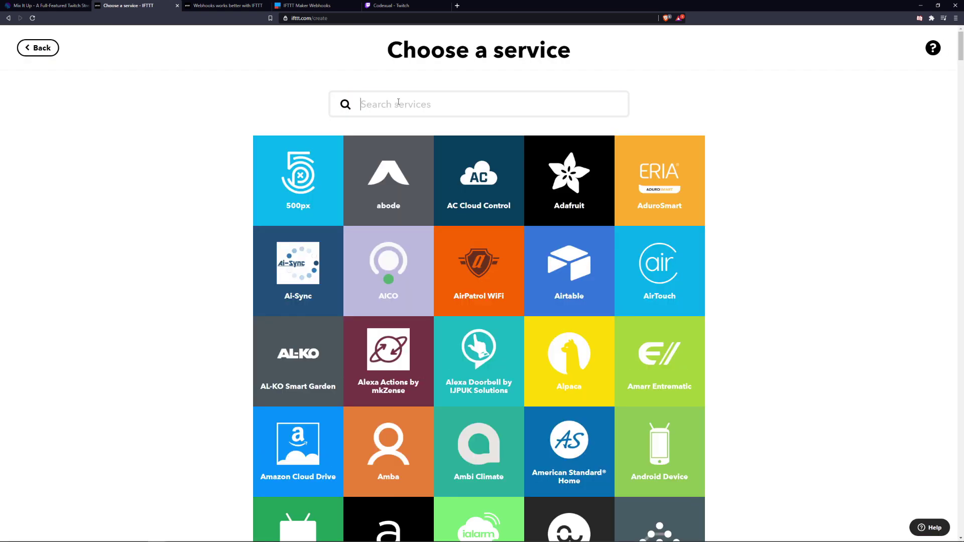
text(magic home)
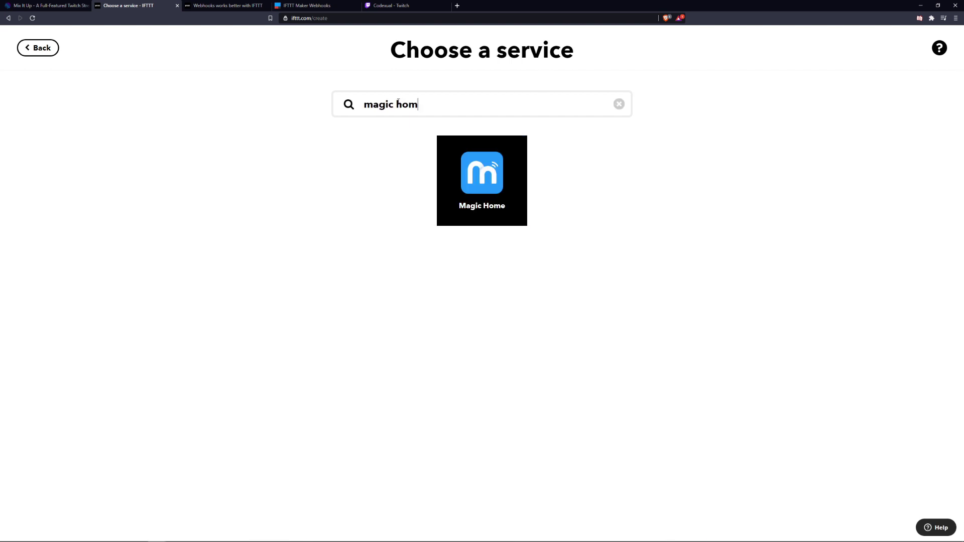
key(BackSpace)
key(BackSpace)
key(BackSpace)
key(BackSpace)
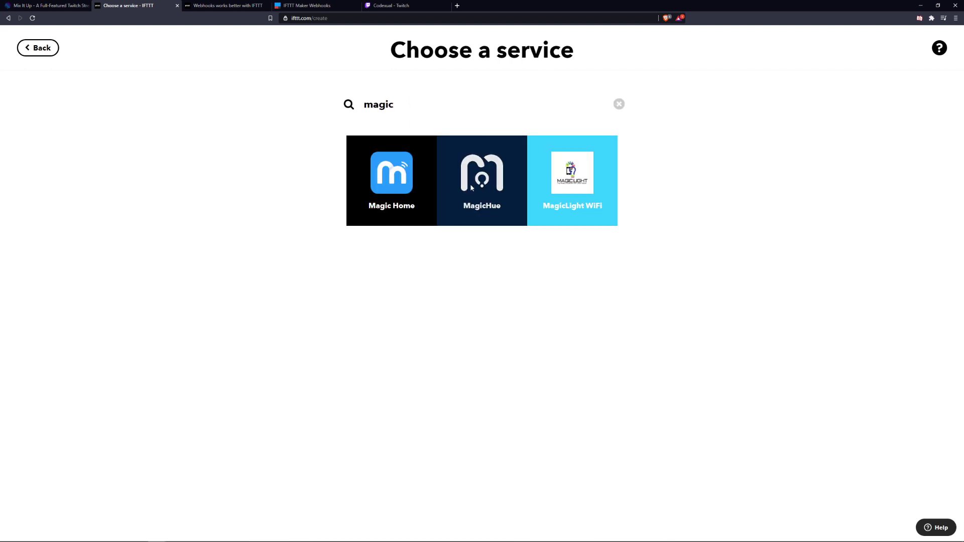
click(463, 187)
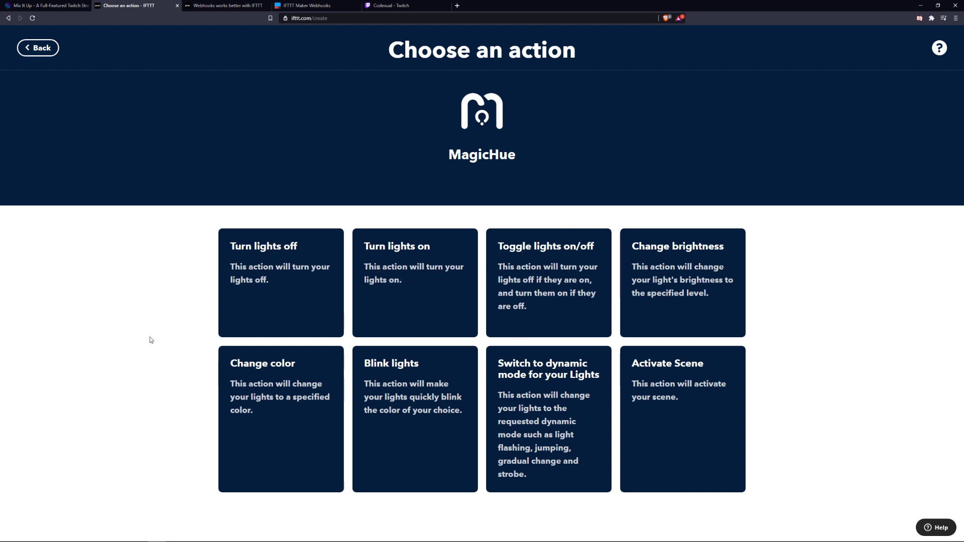
click(242, 363)
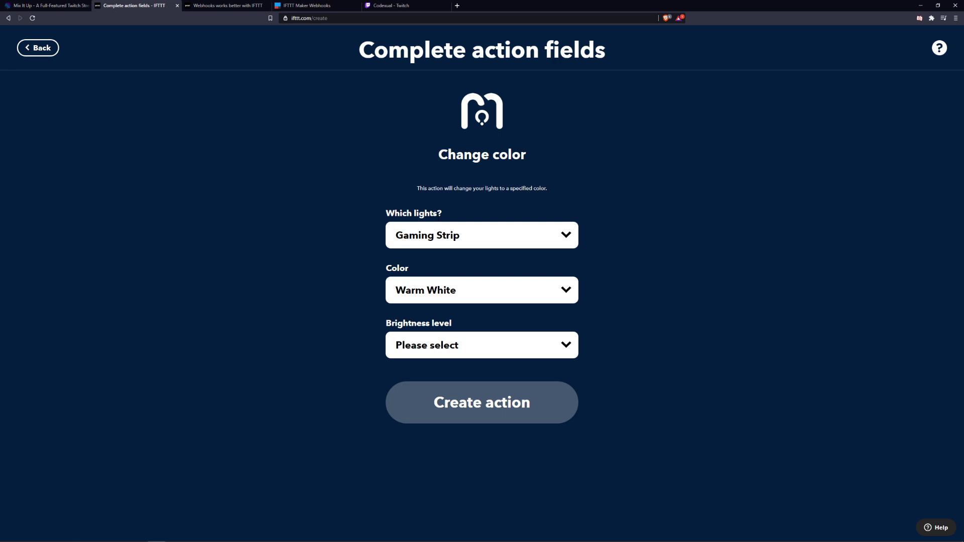
Choose Gaming Strip as the light the action changes.
click(477, 234)
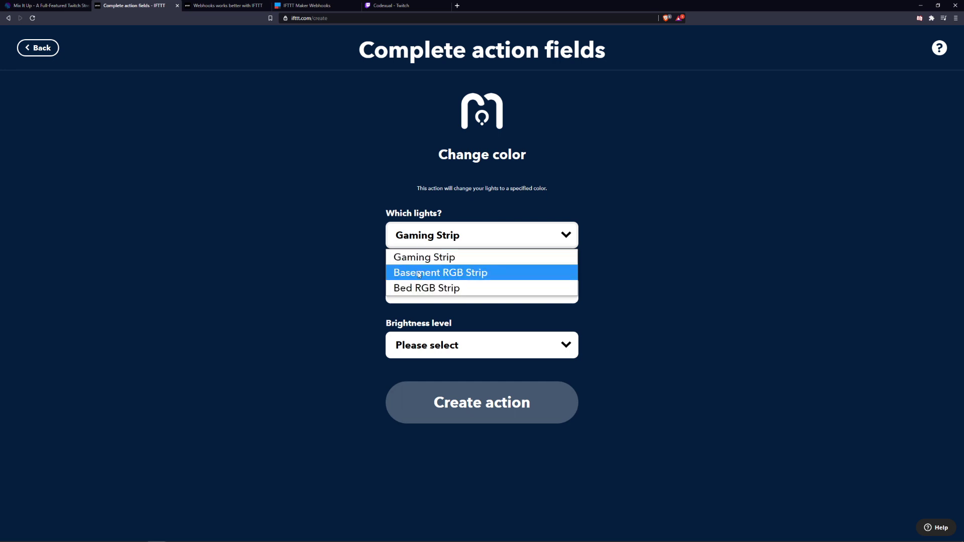
click(420, 257)
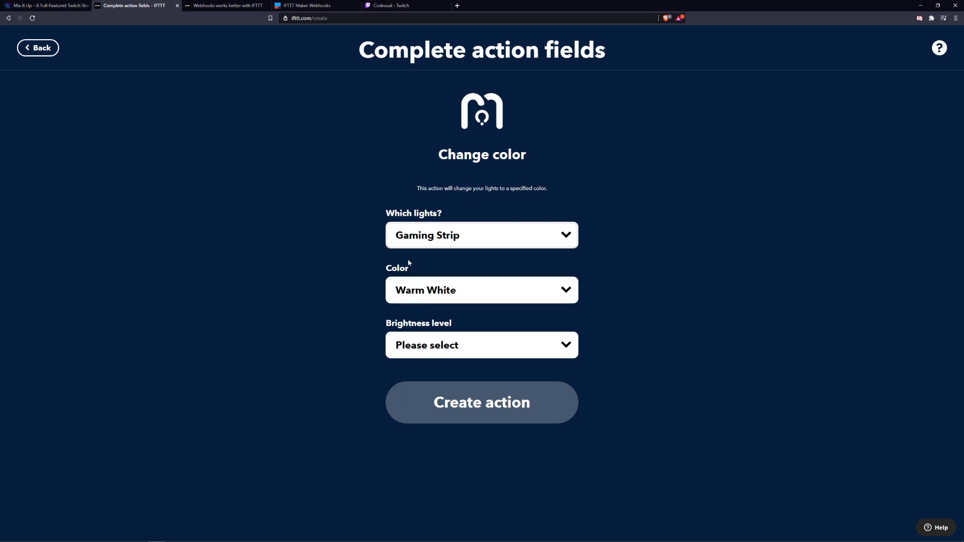
click(417, 234)
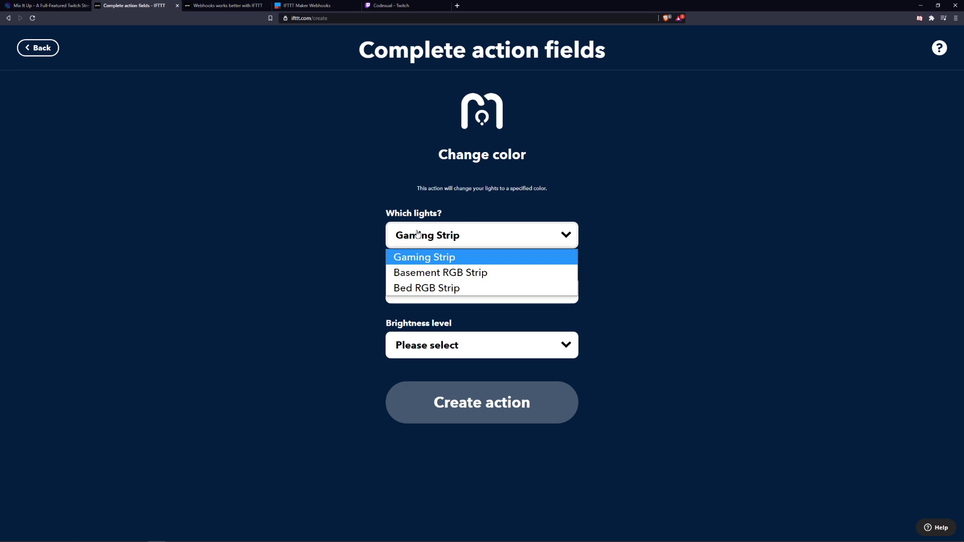
click(409, 258)
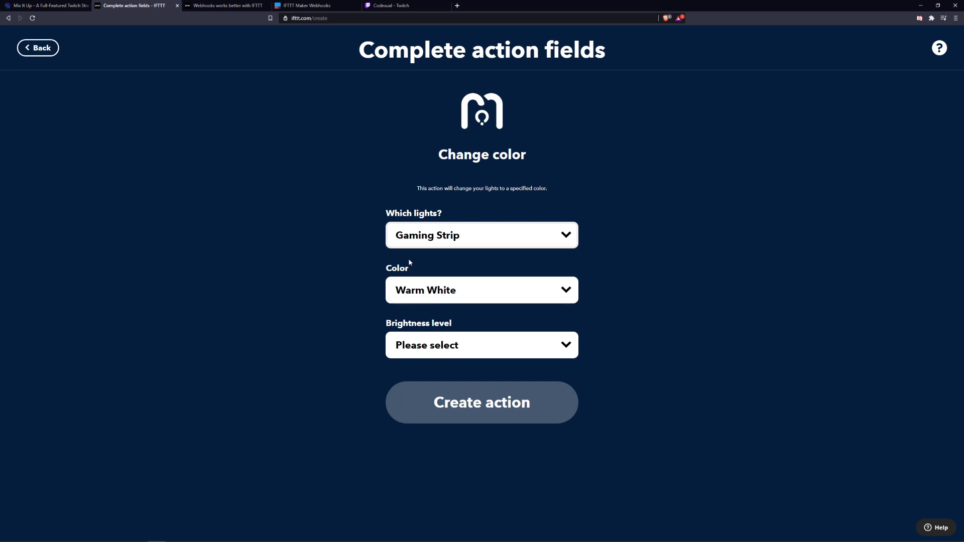
Set the color to Red and brightness level to 100%, then create the action.
click(410, 292)
scroll(413, 246, down, 1)
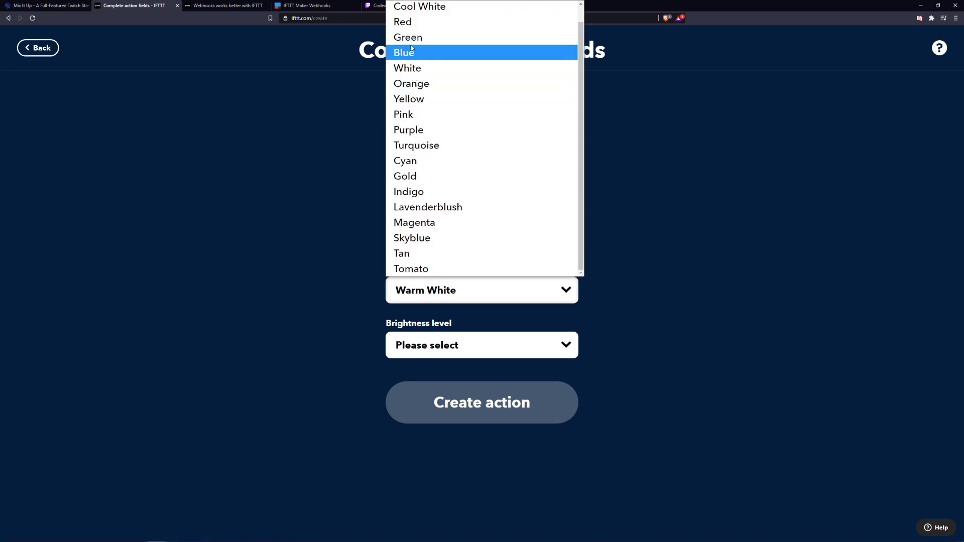
click(407, 21)
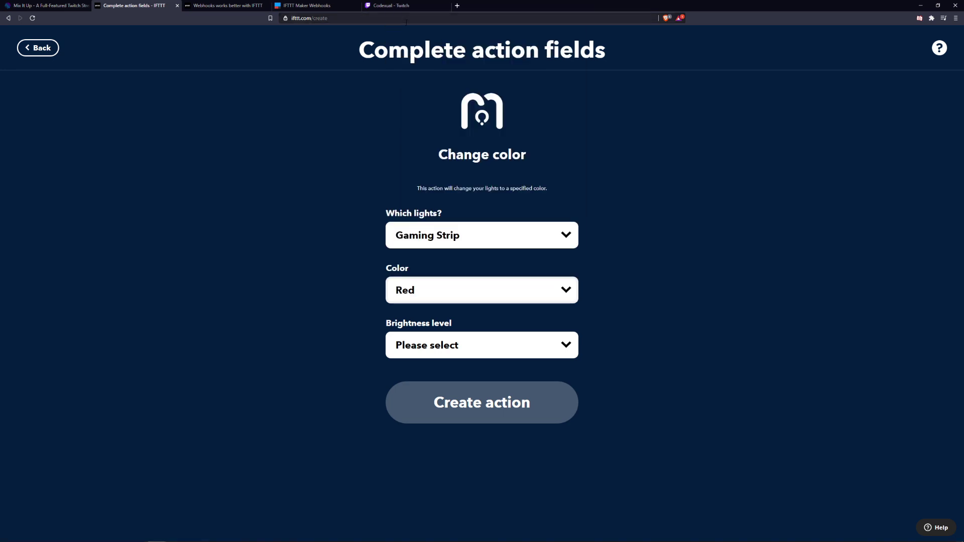
click(418, 349)
scroll(420, 311, down, 1)
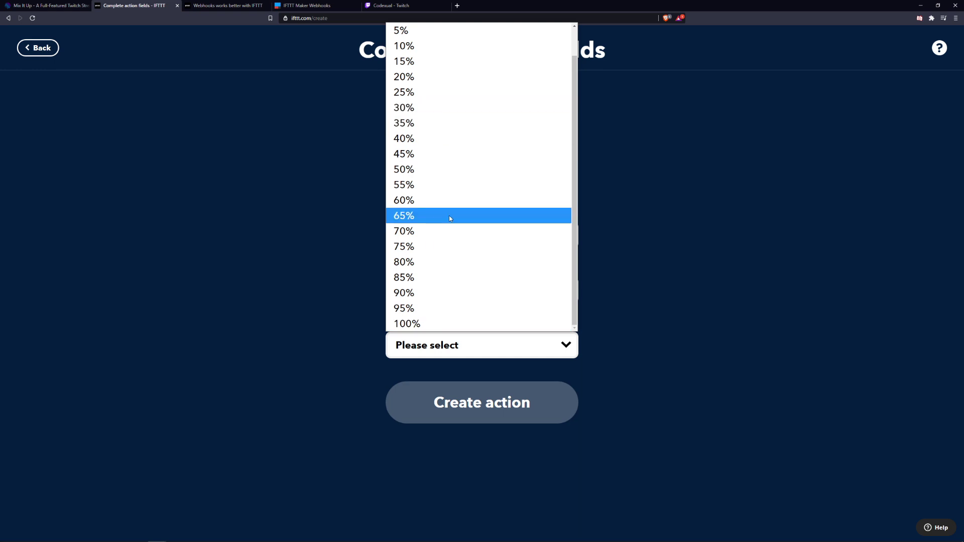
click(413, 321)
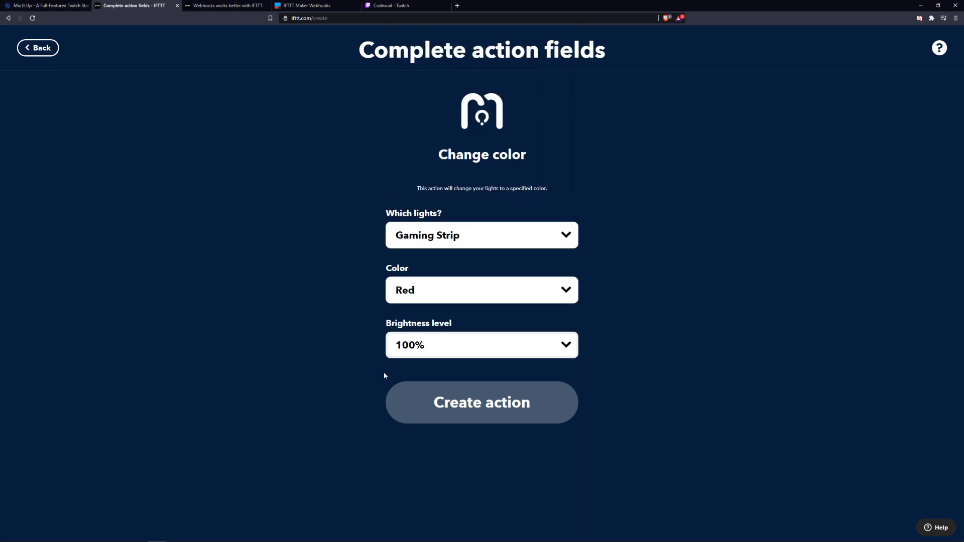
click(424, 400)
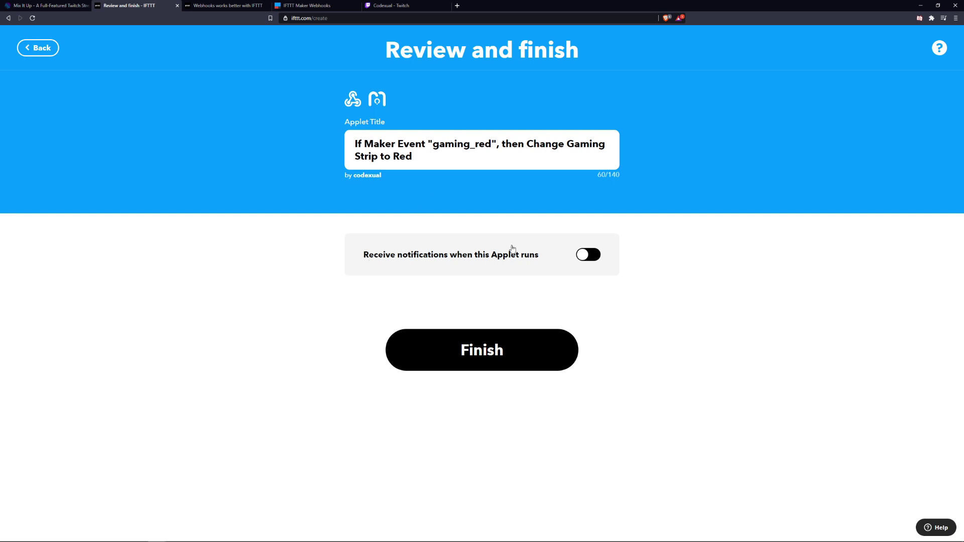
Leave run notifications off and copy the gaming_red event name from the applet title.
click(592, 260)
click(592, 258)
drag(433, 145, 491, 146)
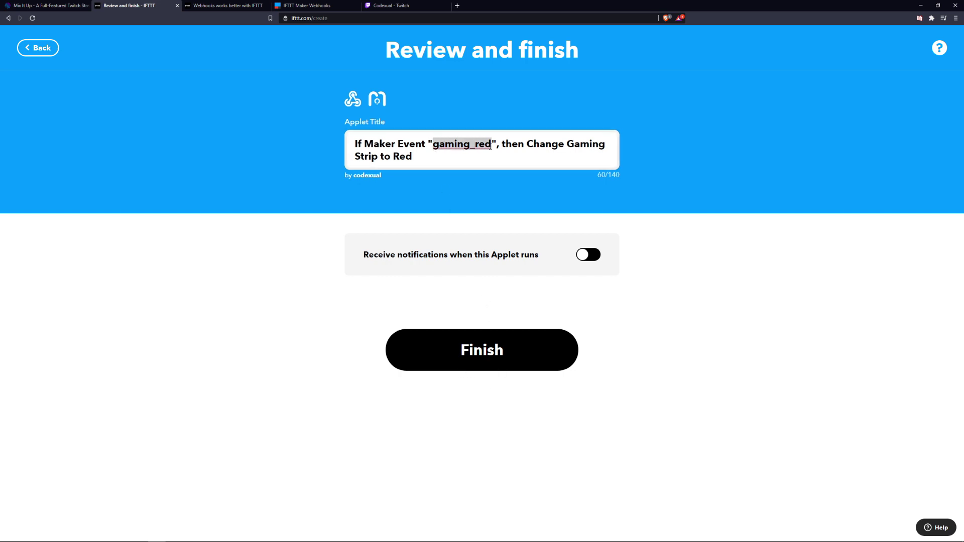
right_click(452, 147)
click(482, 183)
Finish and save the applet, then bring the Mix It Up chat window into view.
click(333, 263)
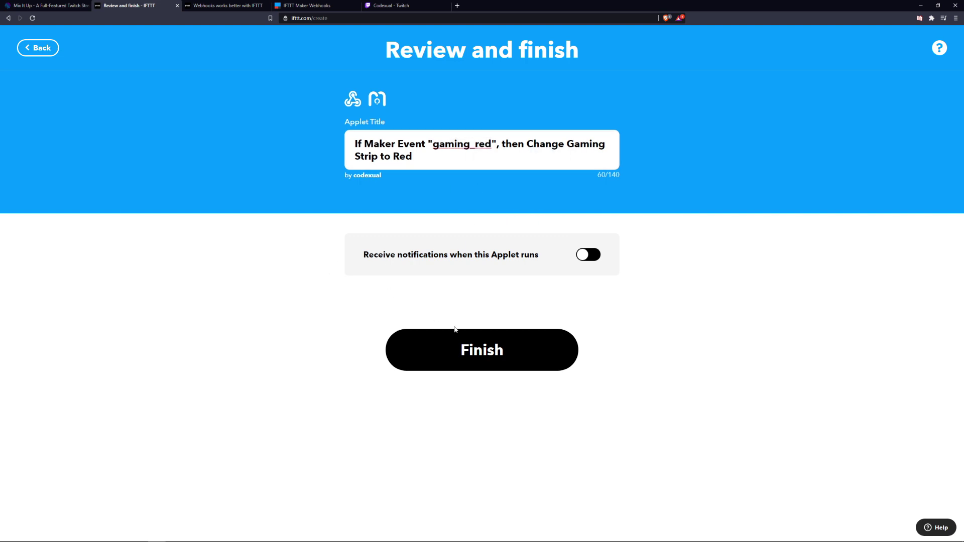
click(467, 351)
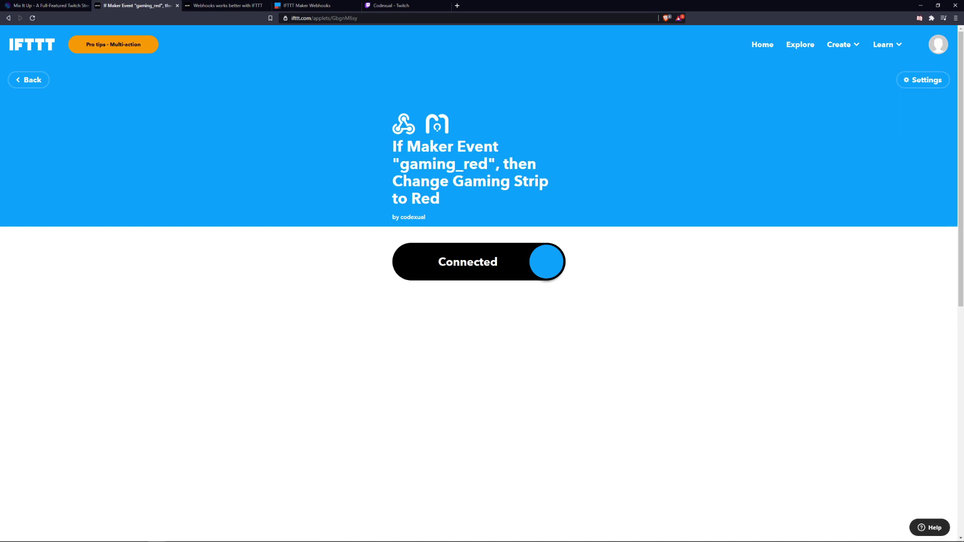
drag(963, 245, 576, 101)
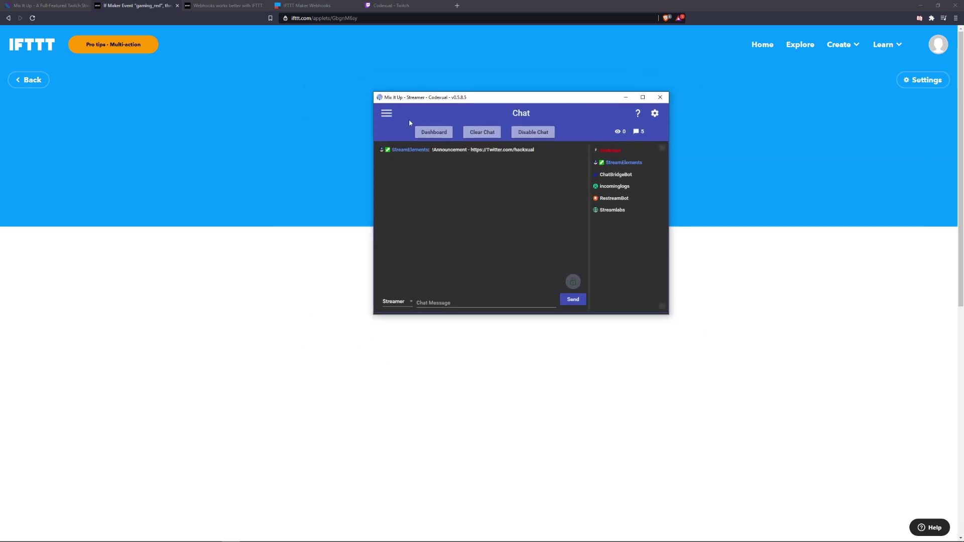
Go to Services from Mix It Up's navigation menu and expand the IFTTT service details.
click(389, 116)
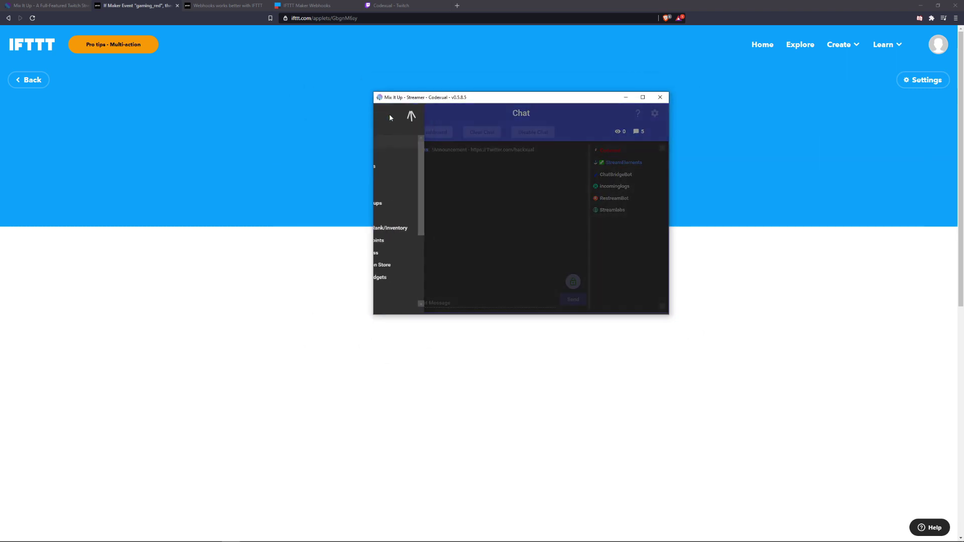
scroll(423, 192, down, 5)
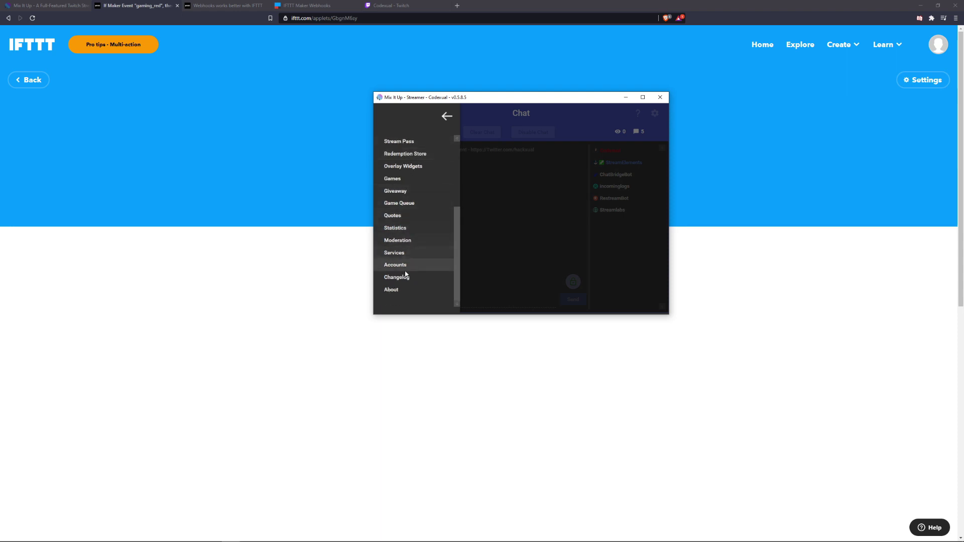
click(397, 254)
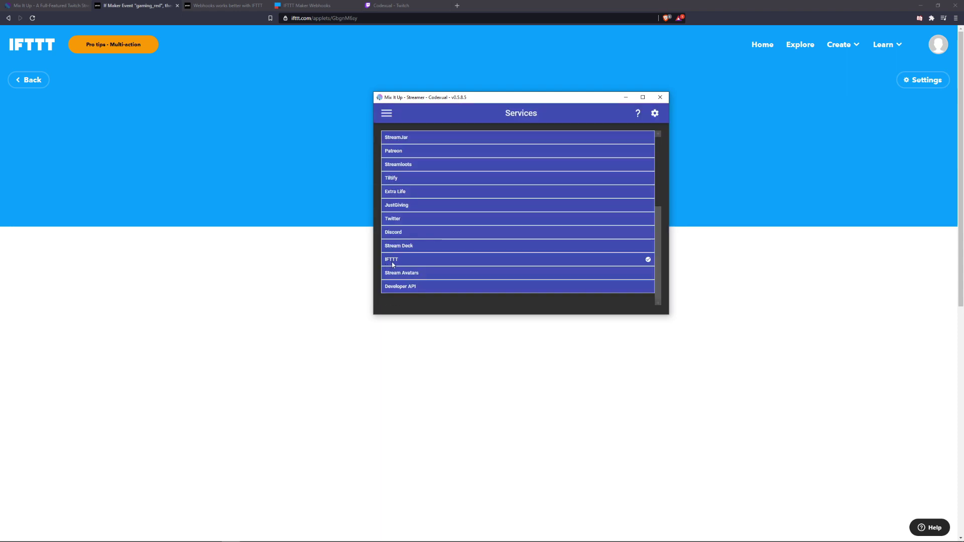
click(392, 261)
scroll(415, 261, down, 2)
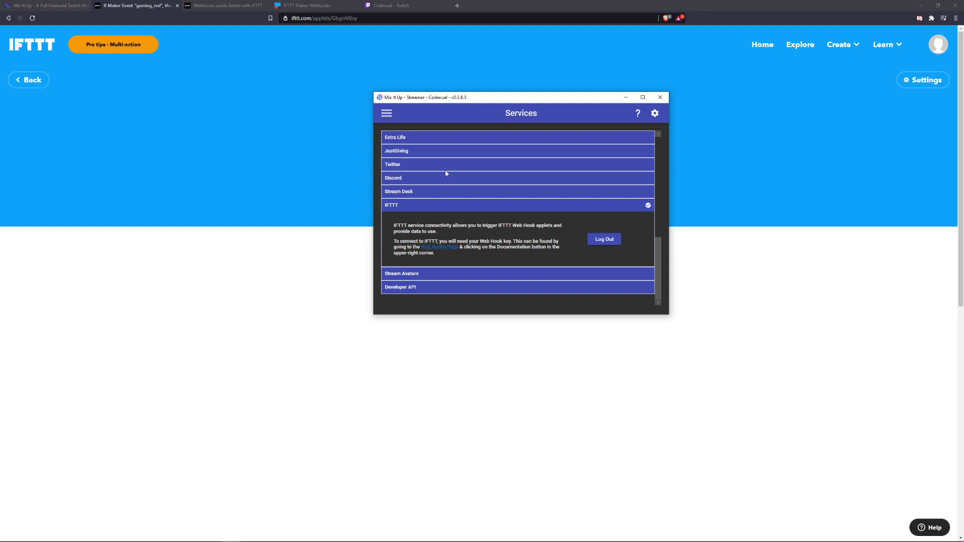
click(453, 90)
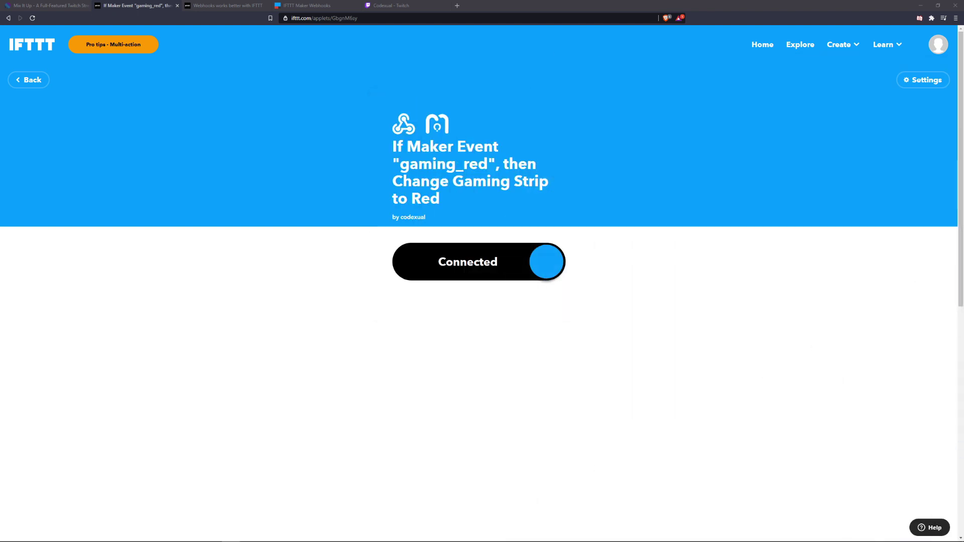
On the Maker Webhooks tab, select and copy the full Webhooks key, then switch to Mix It Up and back.
click(321, 5)
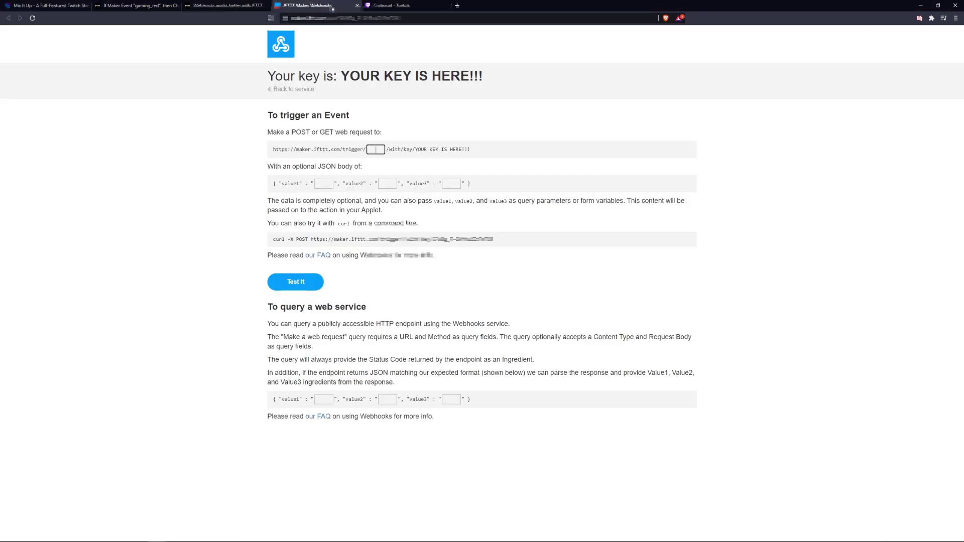
drag(339, 74, 493, 80)
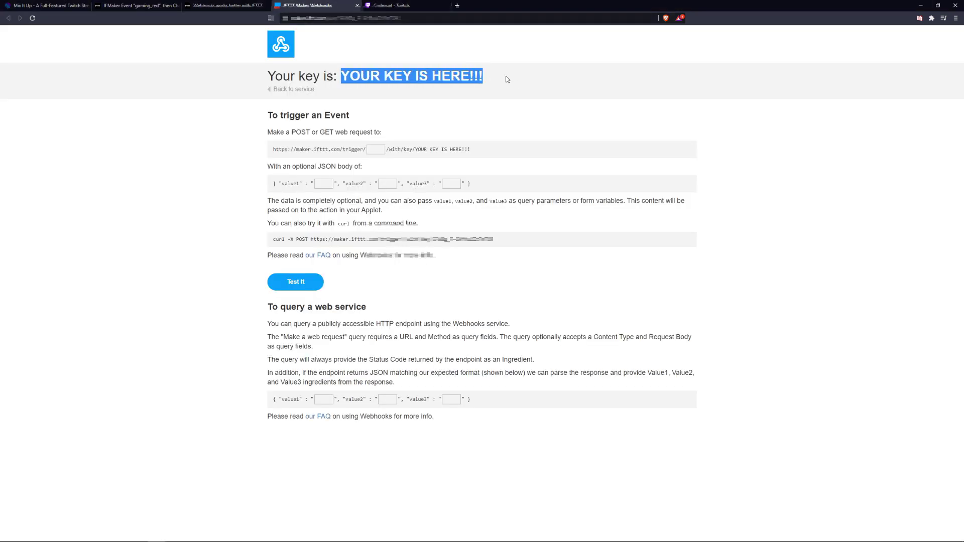
drag(507, 79, 341, 77)
drag(344, 72, 535, 75)
key(alt+Tab)
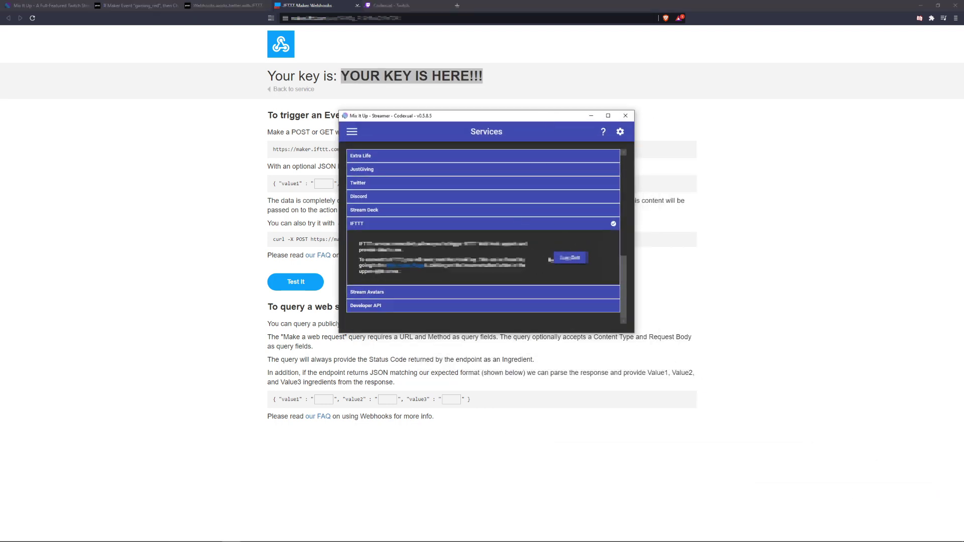
click(574, 262)
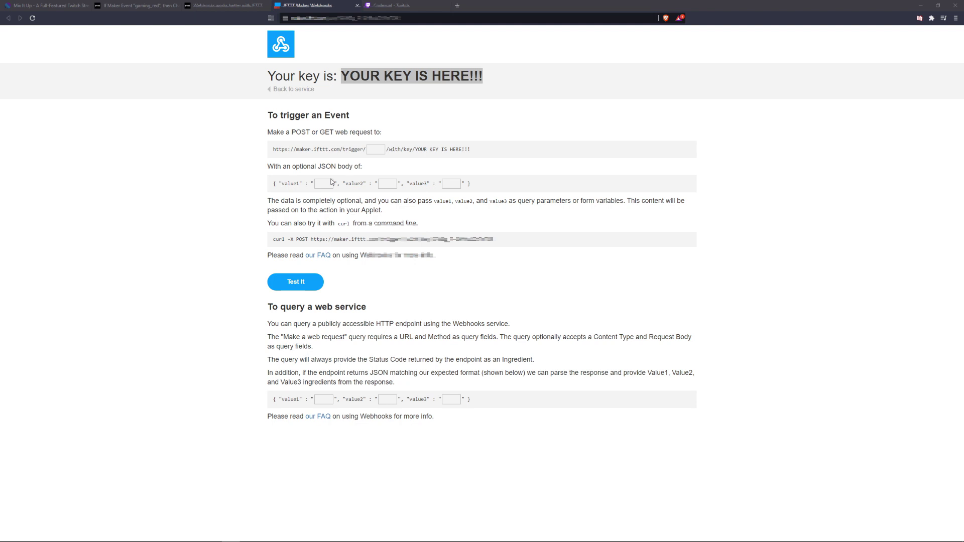
Paste gaming_red into the Webhooks trigger URL's event-name box, then switch to the Twitch tab.
click(370, 151)
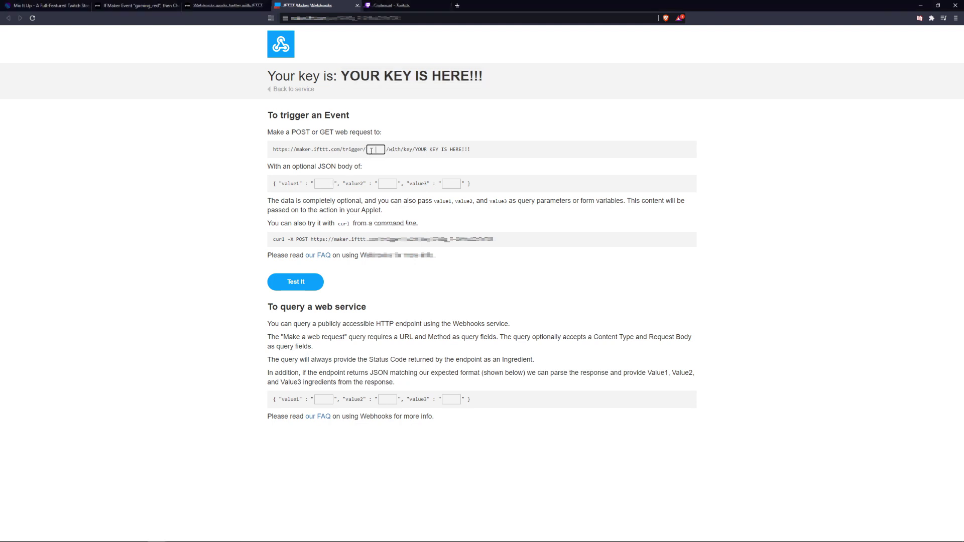
right_click(371, 149)
click(397, 210)
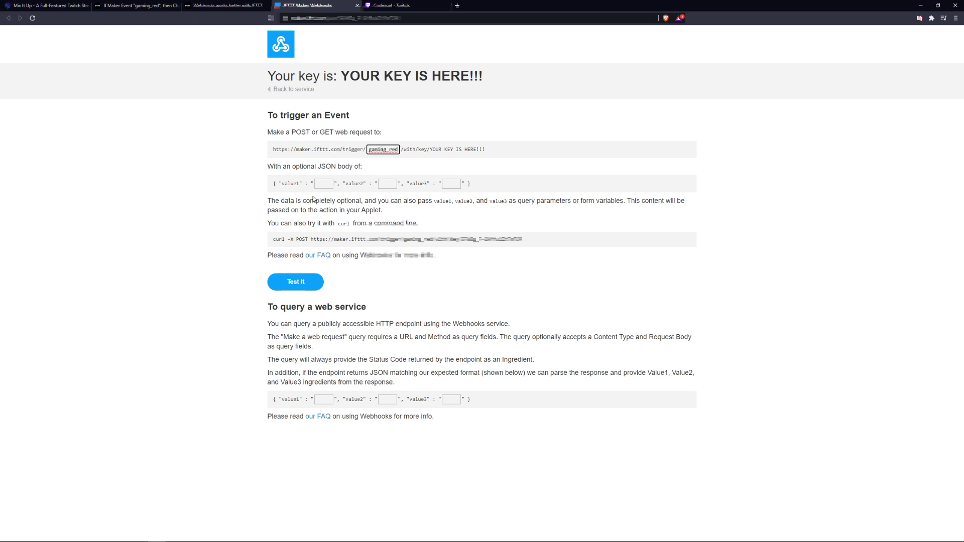
double_click(389, 149)
key(ctrl+Tab)
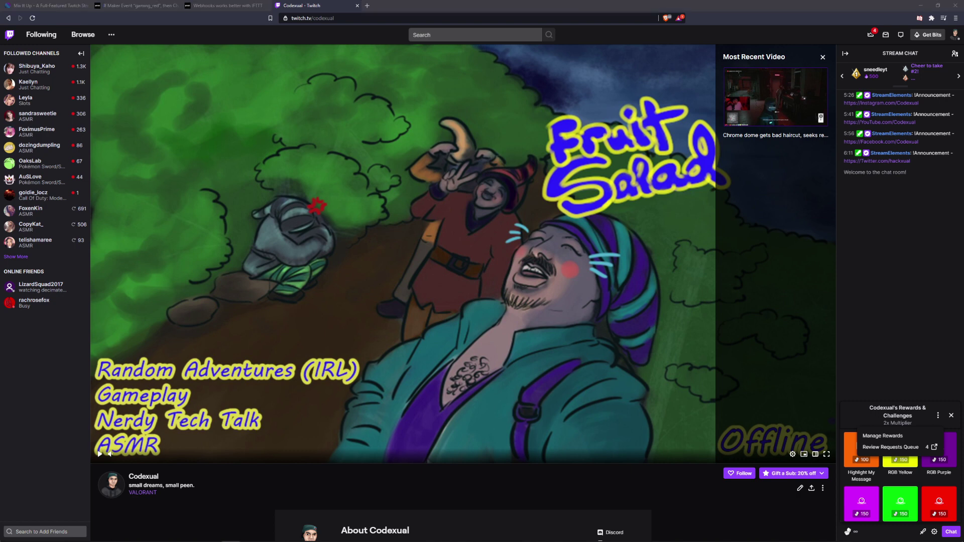
Move the Mix It Up window over Twitch and show its Channel Points command list.
drag(963, 206, 455, 173)
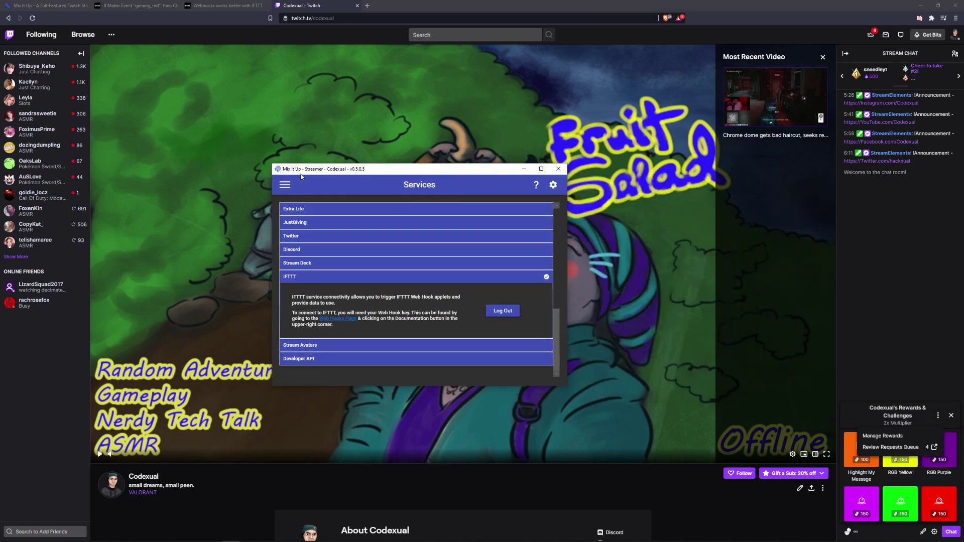
drag(305, 170, 273, 100)
click(250, 118)
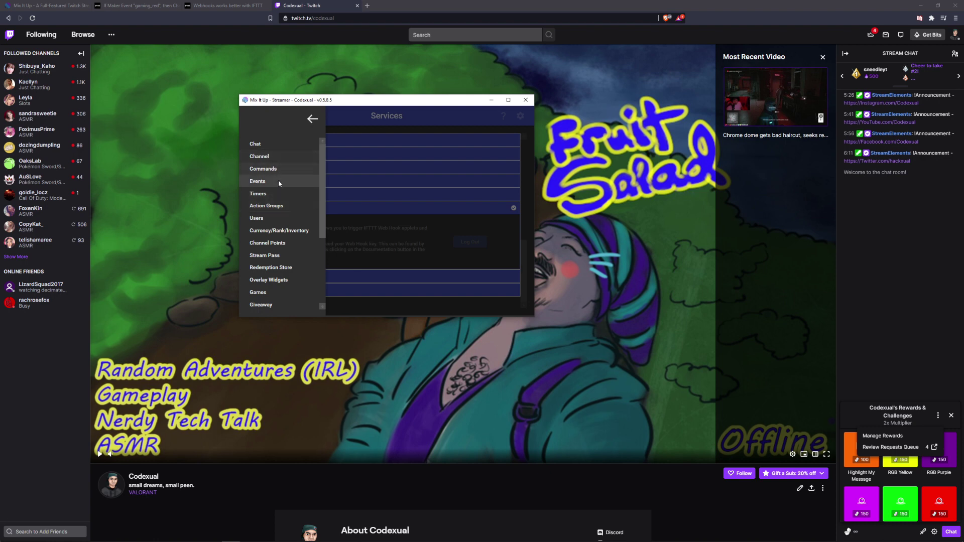
click(276, 243)
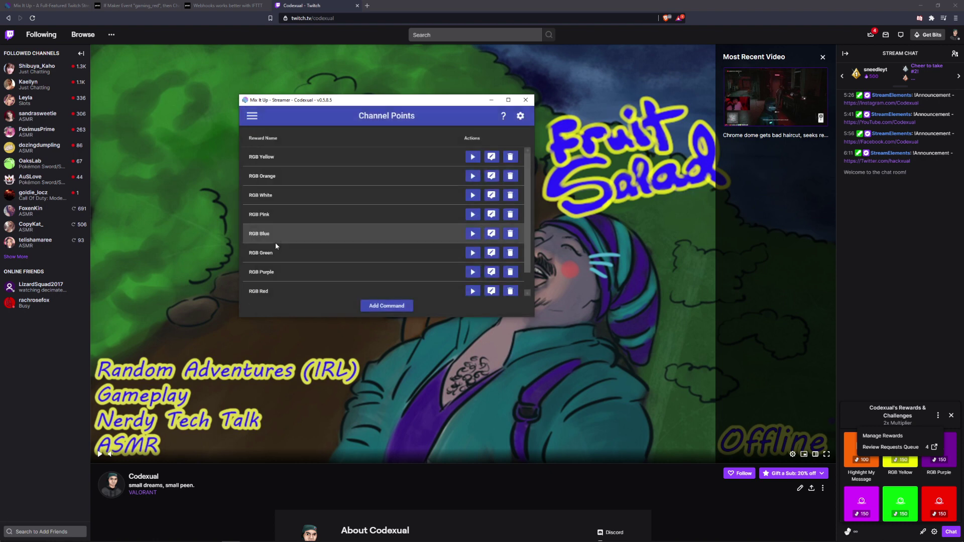
Start a new advanced channel-point command and focus its Reward Name field.
click(373, 307)
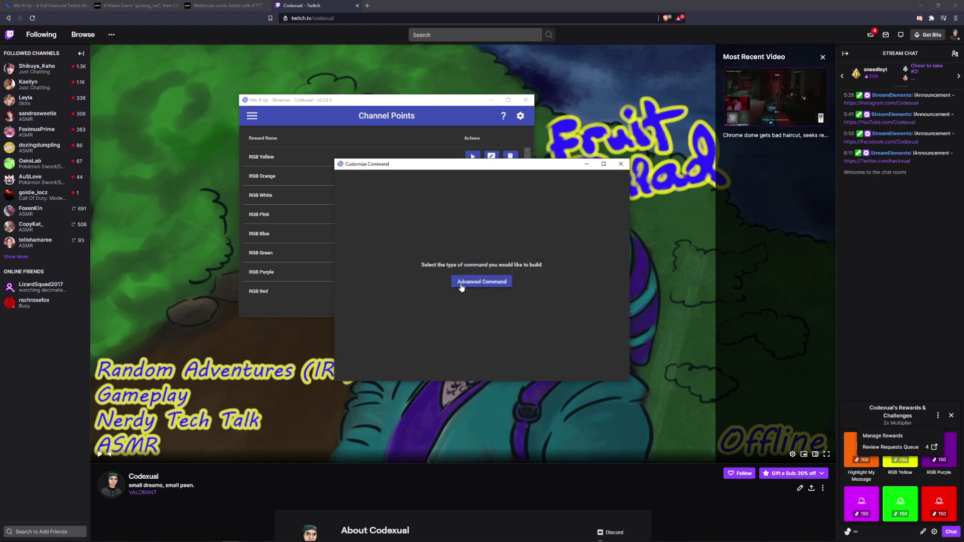
click(479, 287)
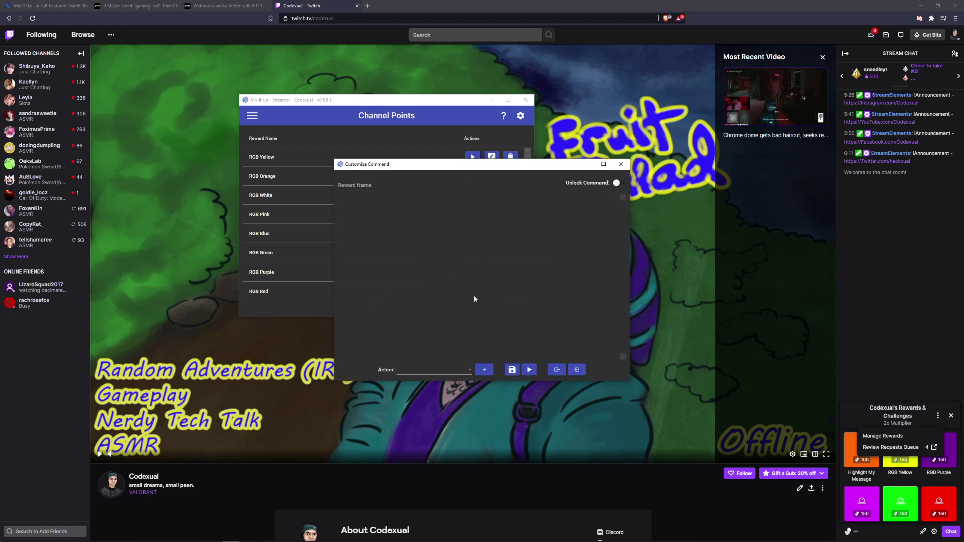
click(427, 372)
scroll(431, 301, down, 3)
click(302, 194)
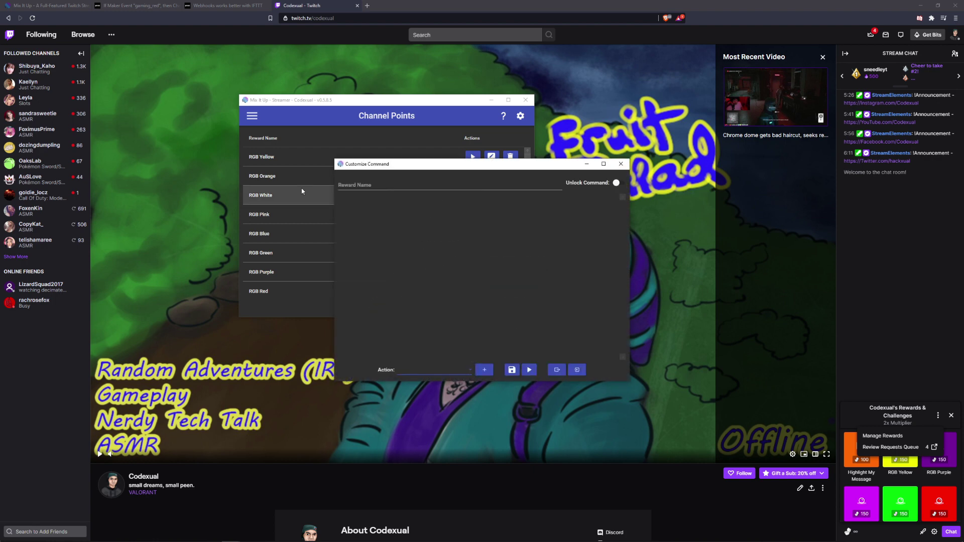
click(349, 184)
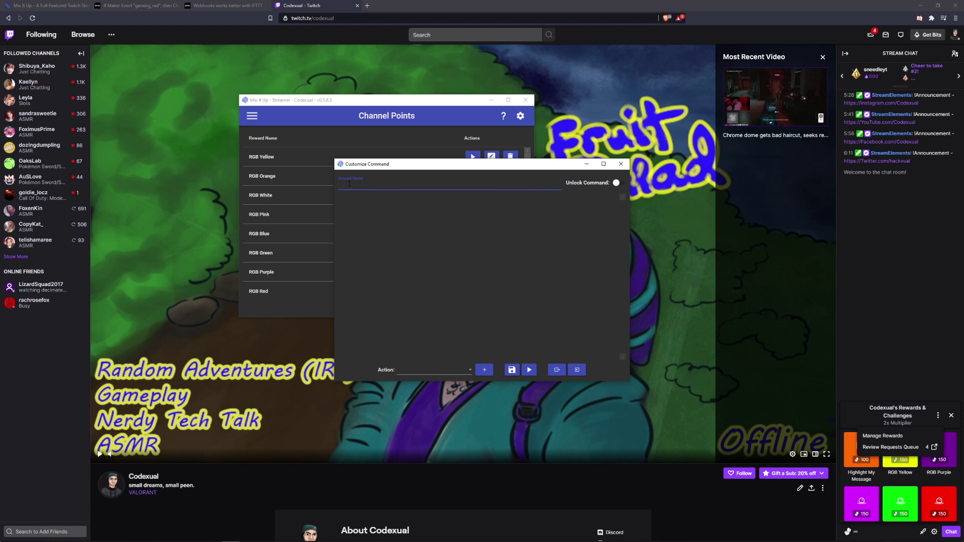
click(861, 287)
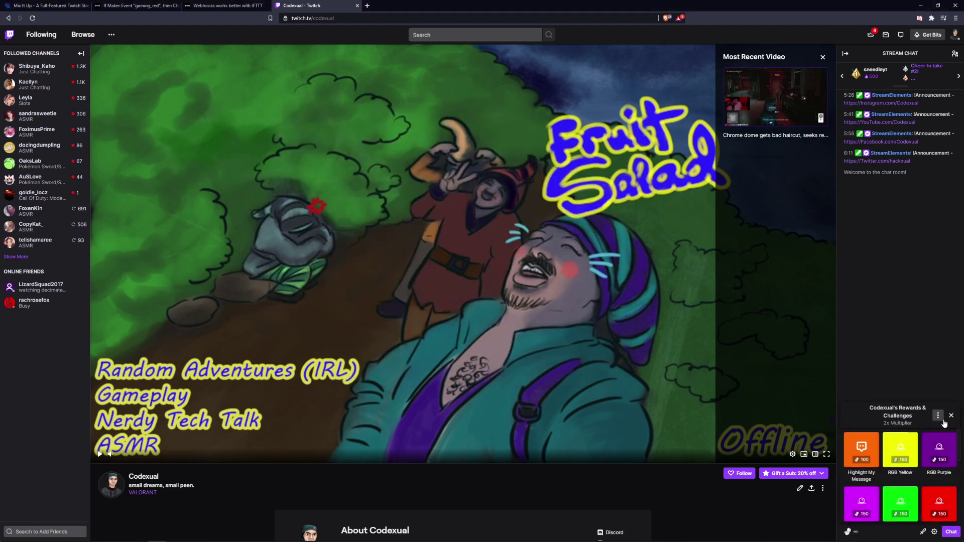
Open Twitch's Manage Rewards & Challenges page and dismiss the Smart Costs announcement.
click(939, 418)
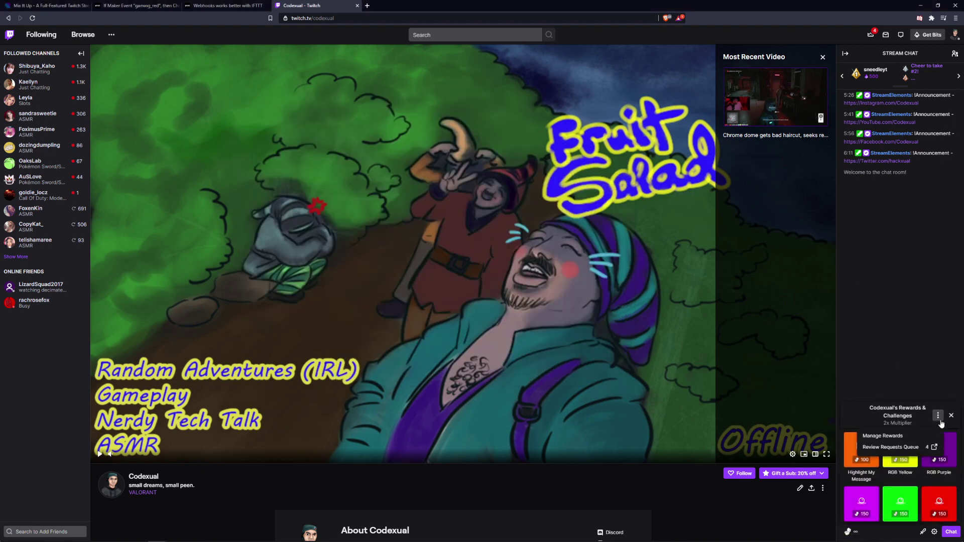
click(893, 440)
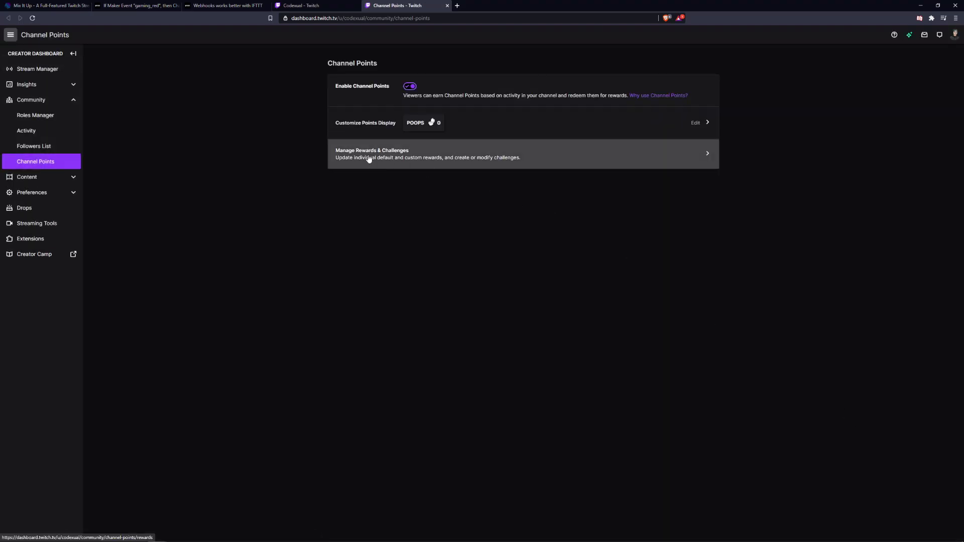
click(369, 159)
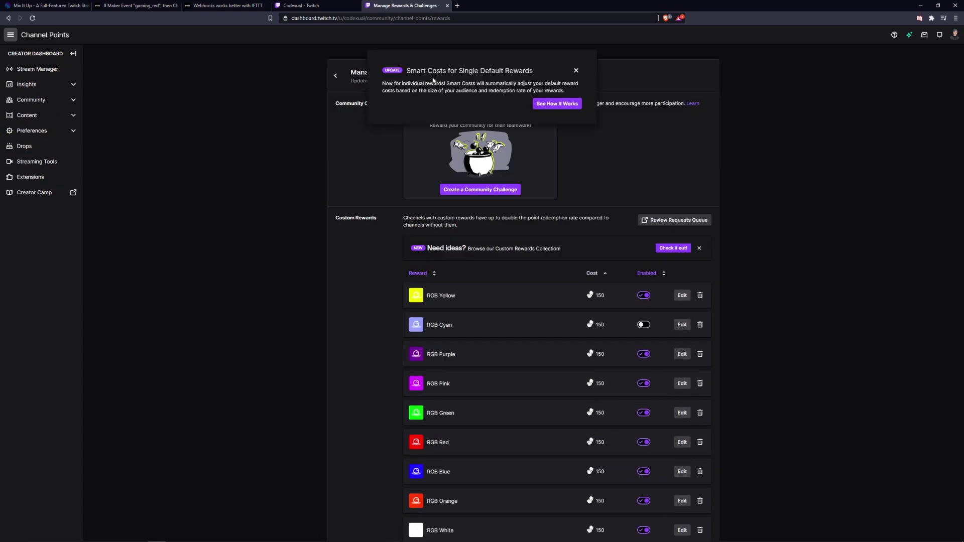
click(576, 70)
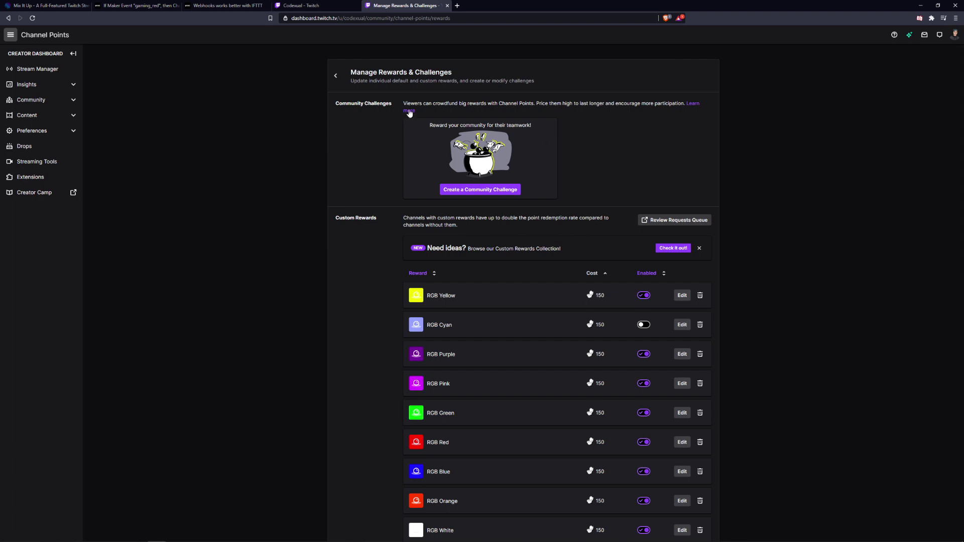
scroll(347, 180, down, 10)
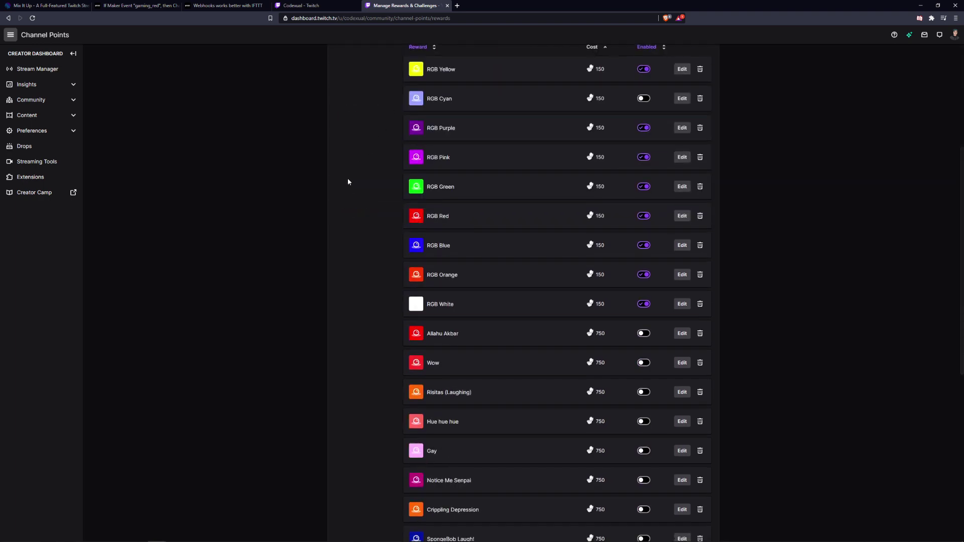
scroll(346, 185, down, 2)
scroll(345, 185, up, 15)
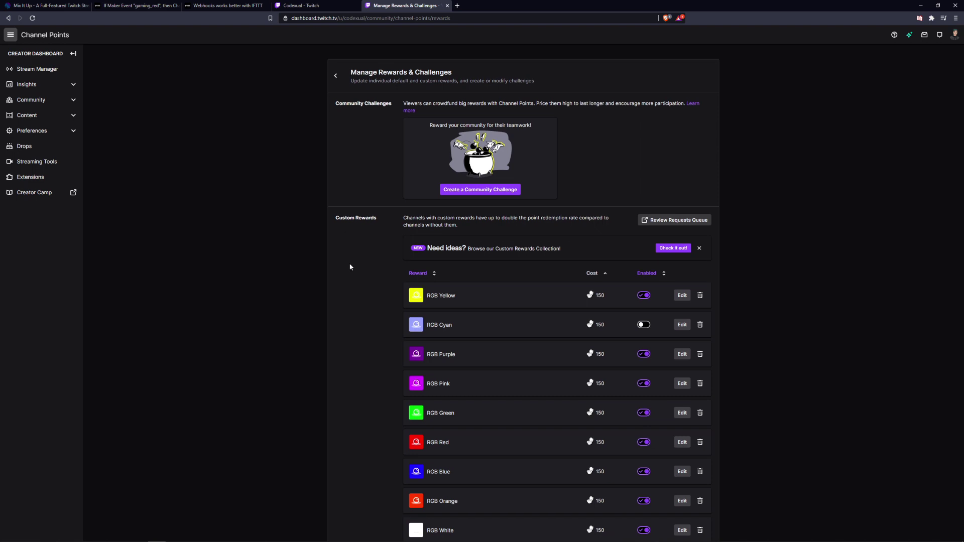
Return to Manage Rewards & Challenges and open the Add New Custom Reward form.
click(341, 80)
click(376, 126)
click(355, 82)
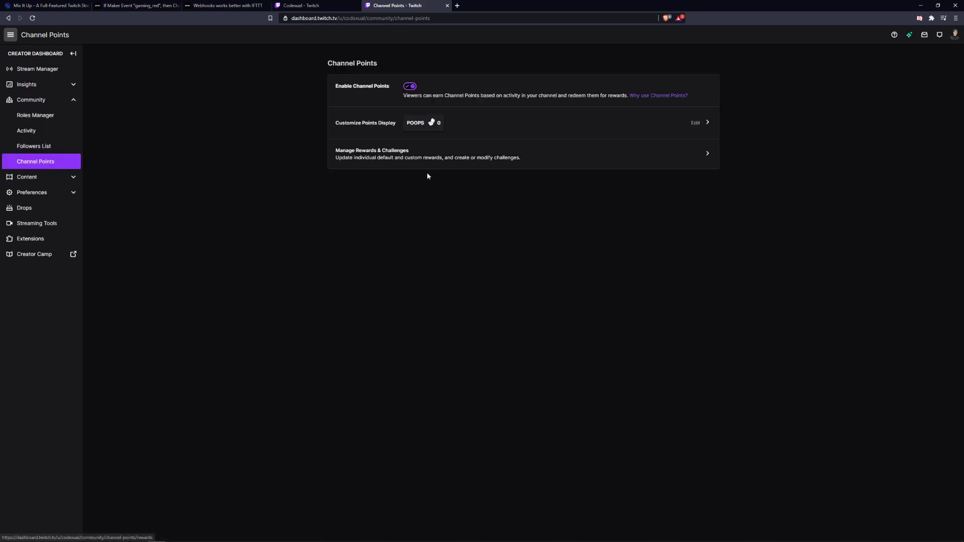
click(444, 168)
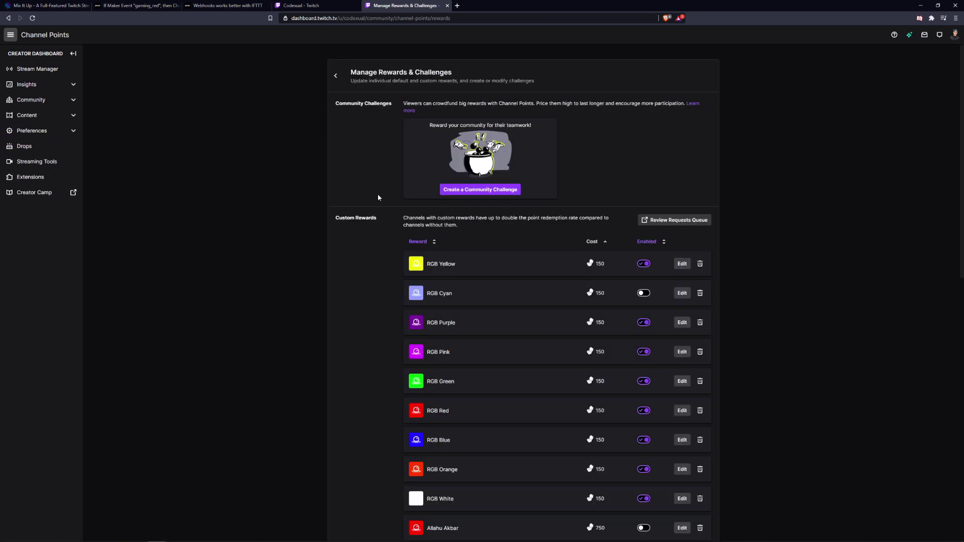
scroll(350, 201, down, 3)
scroll(350, 202, up, 2)
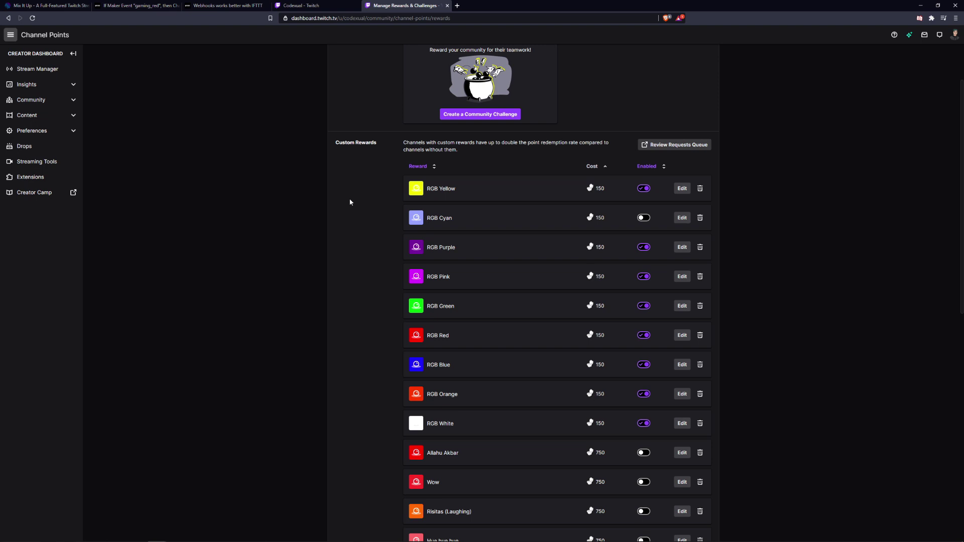
scroll(350, 202, down, 8)
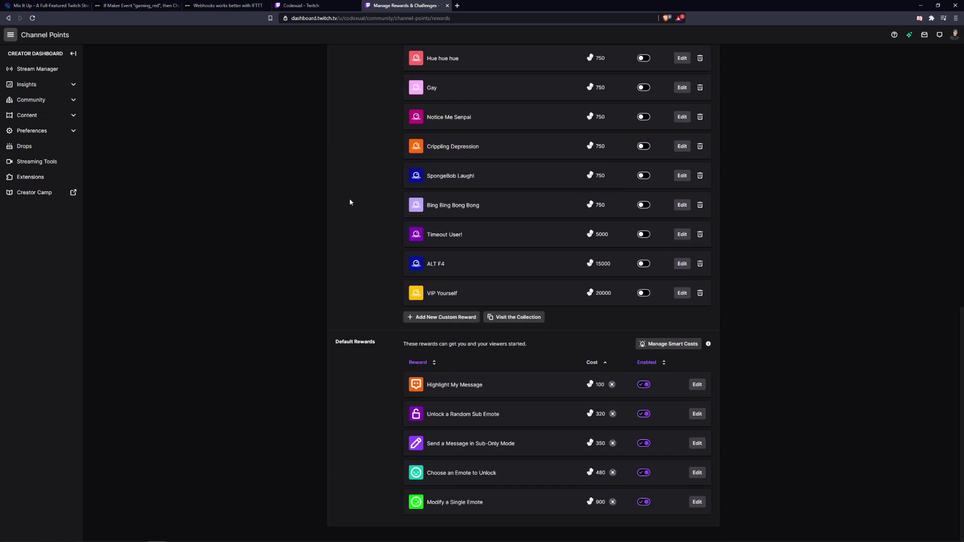
click(422, 318)
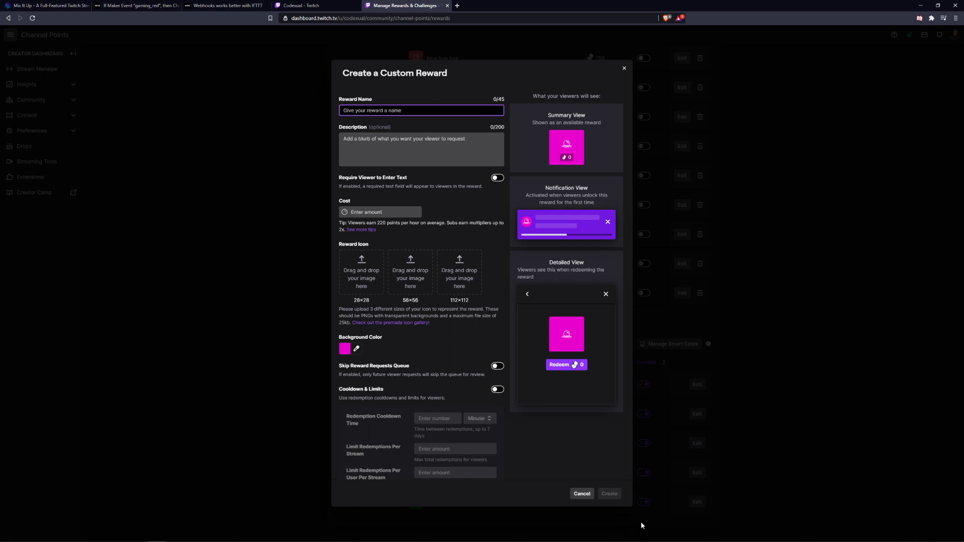
Move the Mix It Up editor aside and name the new reward 'Gaming Red'.
click(230, 534)
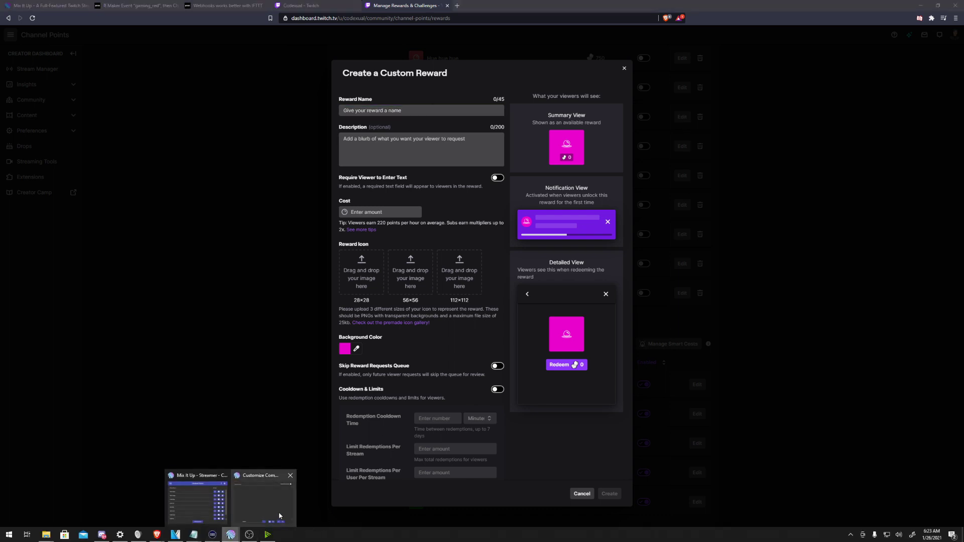
click(280, 515)
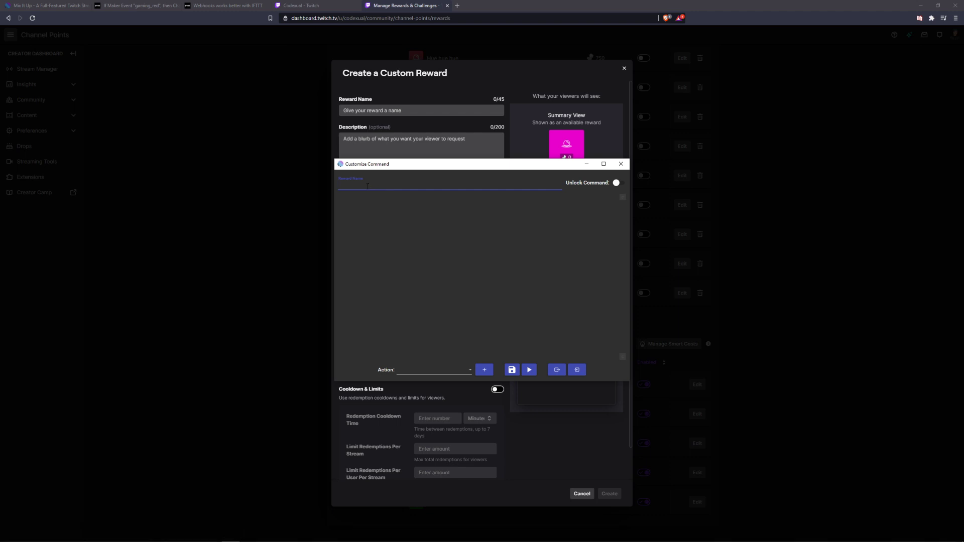
drag(385, 171, 680, 160)
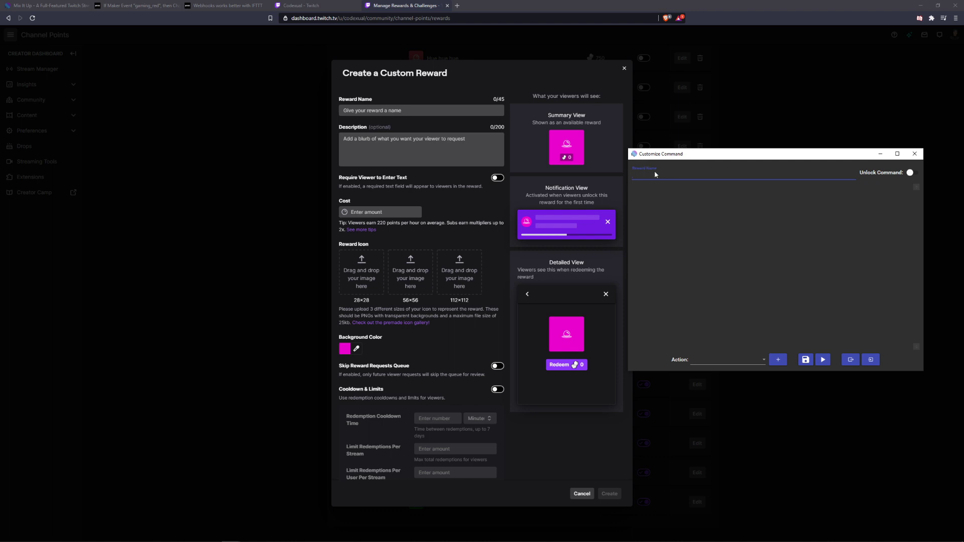
click(439, 109)
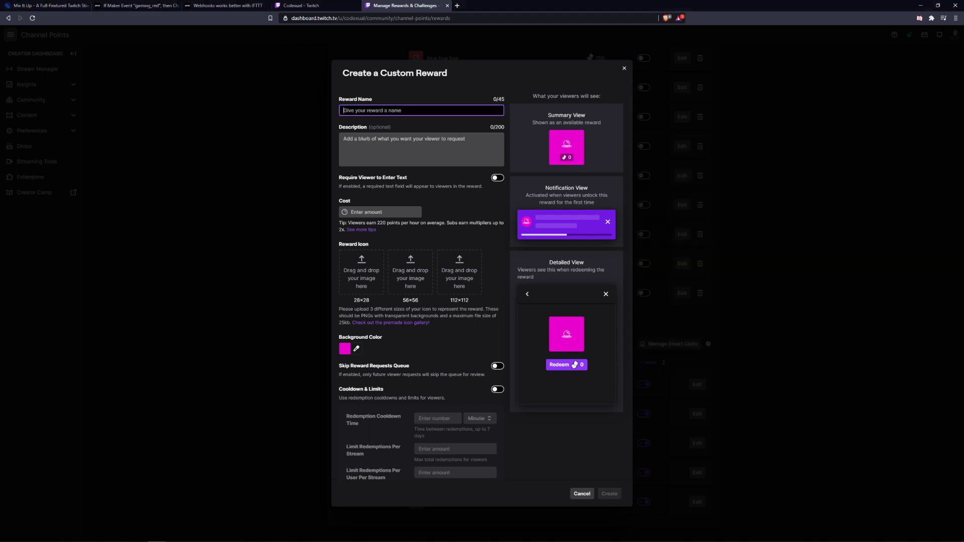
text(Gaming RED)
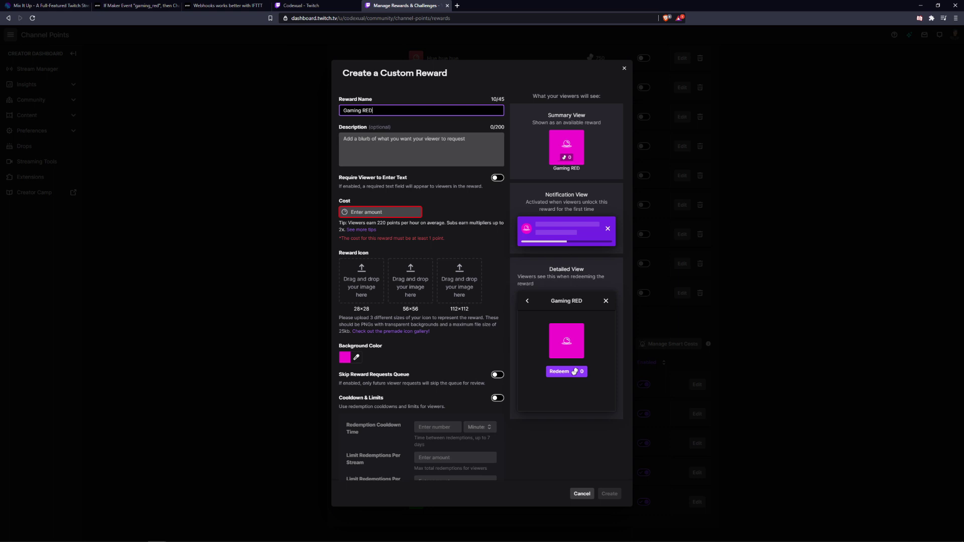
key(BackSpace)
text(ed)
key(Tab)
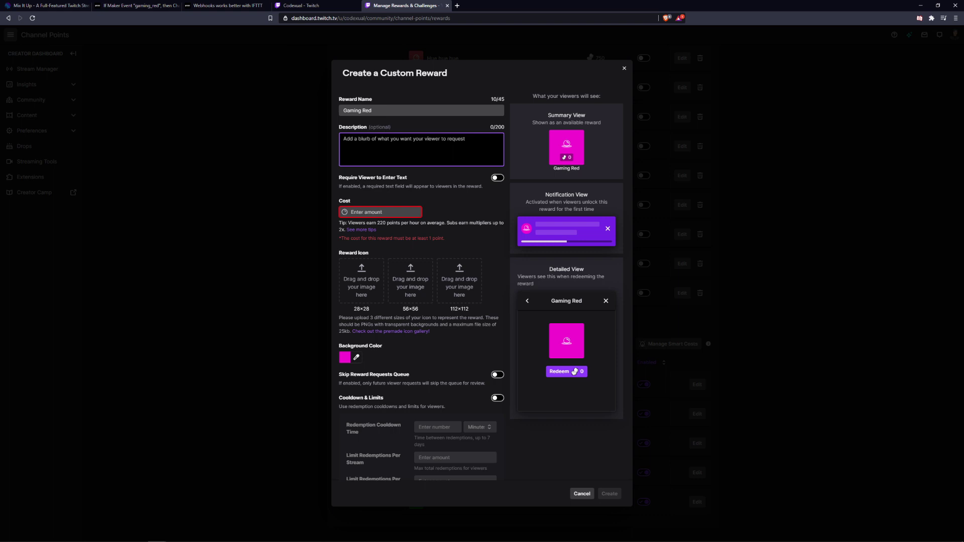
Describe the reward as changing the RGB Light Strips to red and set its cost to 100.
text(This will change my RGB Lig)
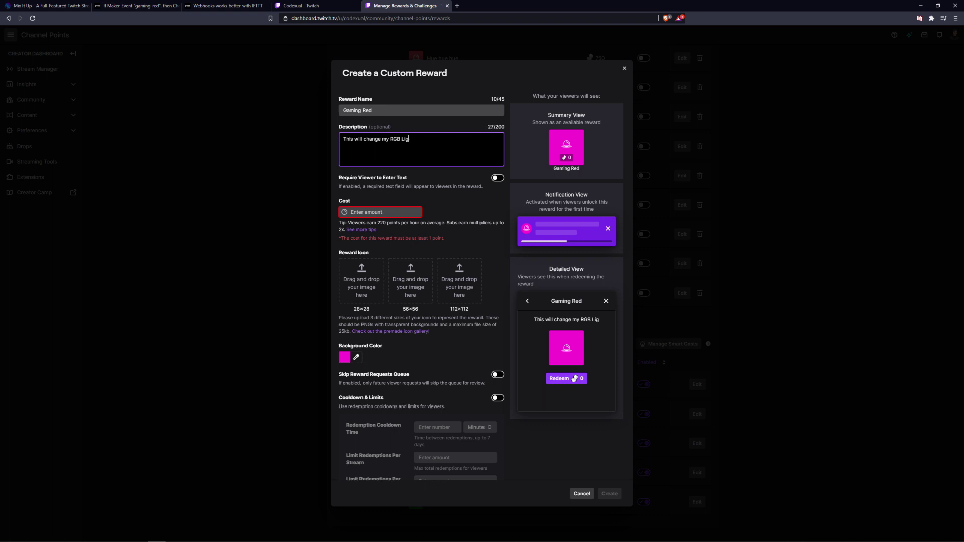
text(ht Strips to Red)
click(368, 212)
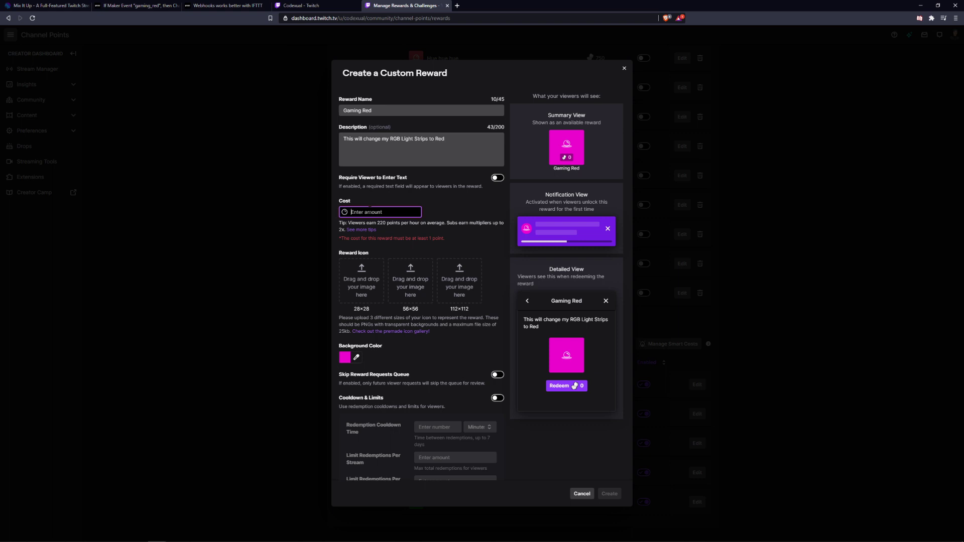
text(150)
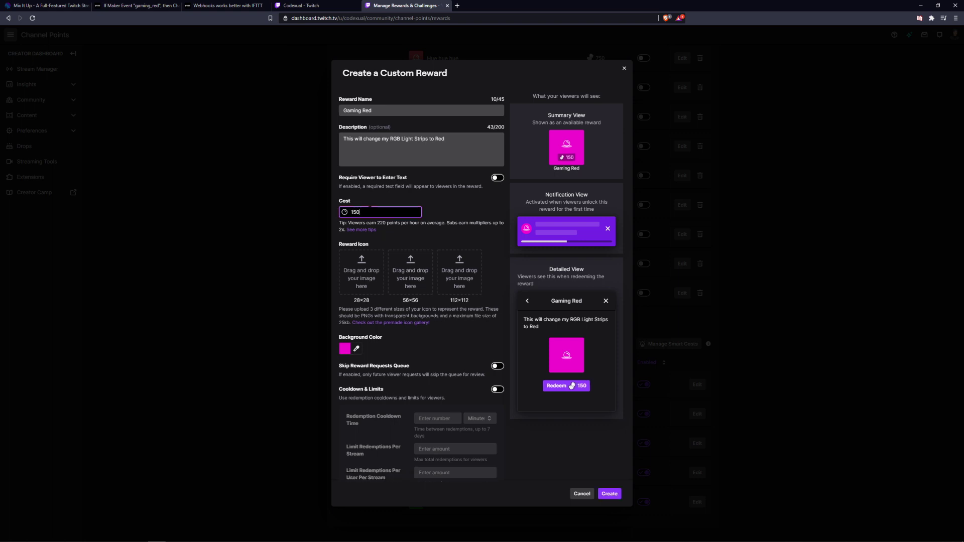
key(BackSpace)
key(BackSpace)
text(00000)
key(BackSpace)
key(BackSpace)
key(BackSpace)
key(BackSpace)
text(0)
Change the reward background to red #e82626 and create the Gaming Red reward.
click(357, 349)
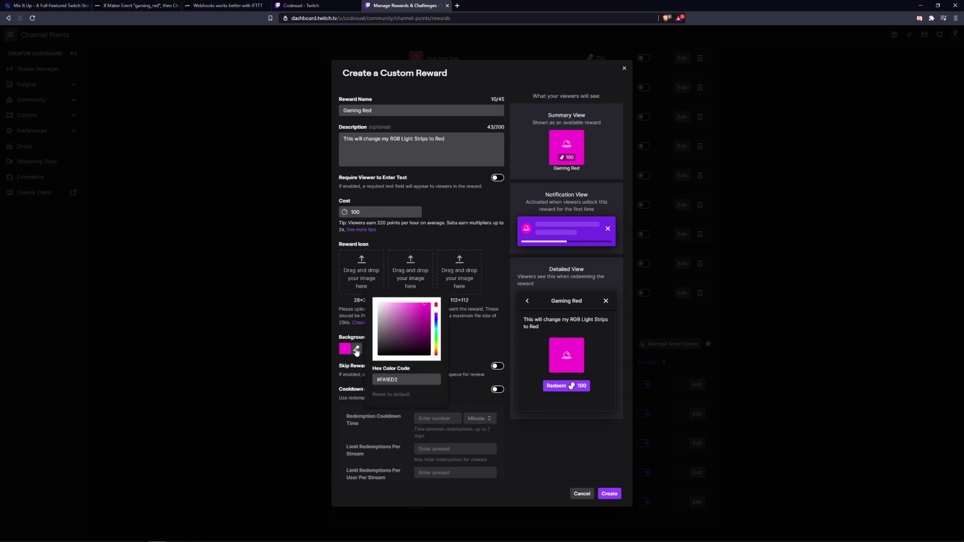
click(435, 305)
click(423, 308)
click(449, 306)
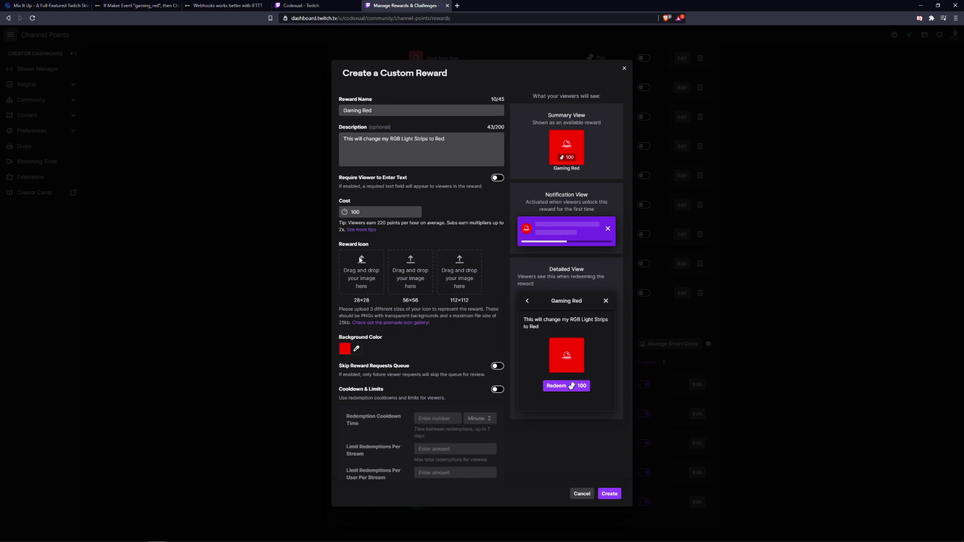
scroll(412, 286, down, 1)
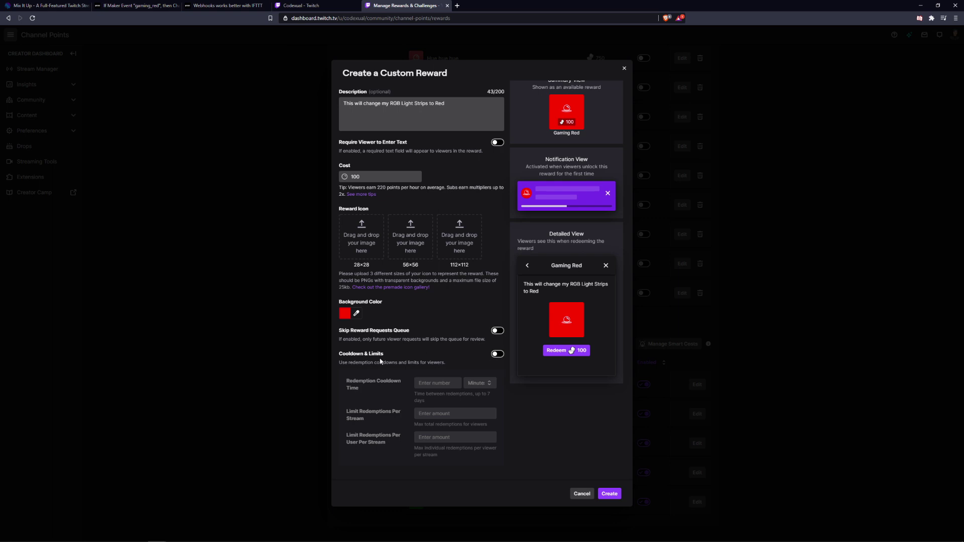
click(608, 494)
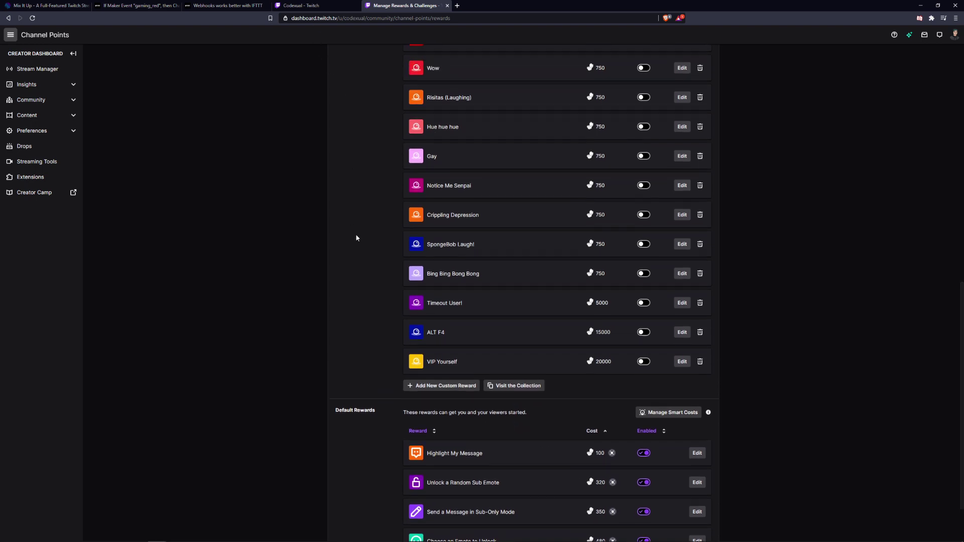
Confirm that Gaming Red appears as a 100-point reward in the channel page's Channel Points list.
scroll(356, 238, up, 5)
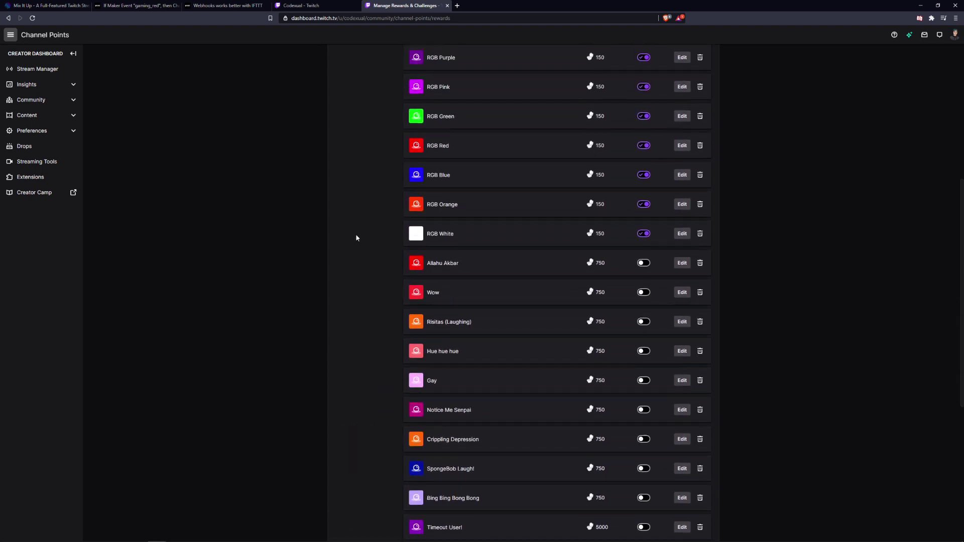
scroll(356, 238, up, 4)
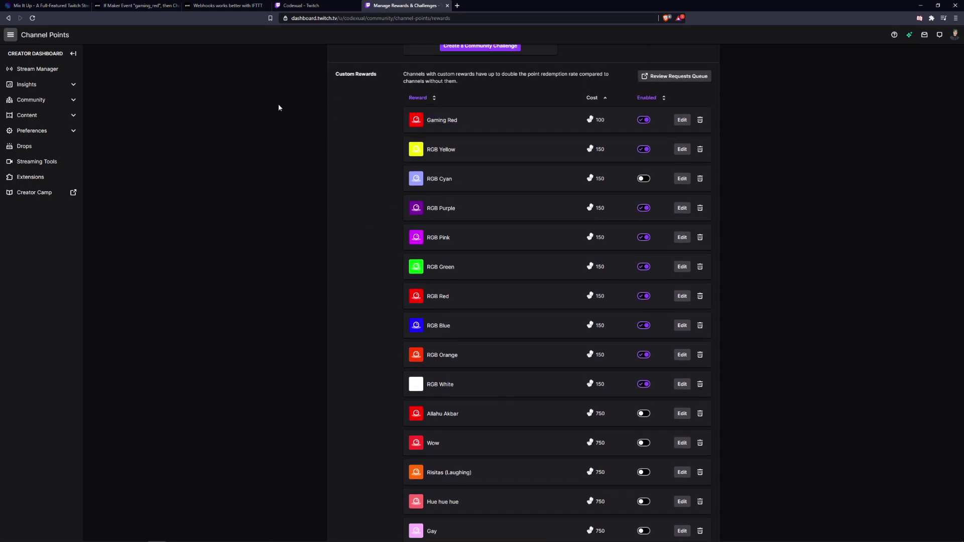
click(300, 6)
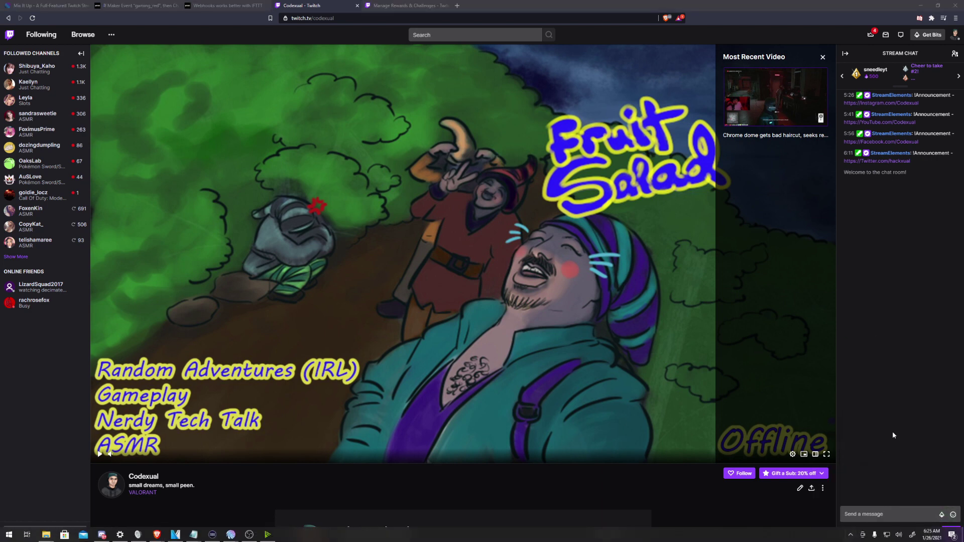
mouse_move(893, 541)
click(848, 532)
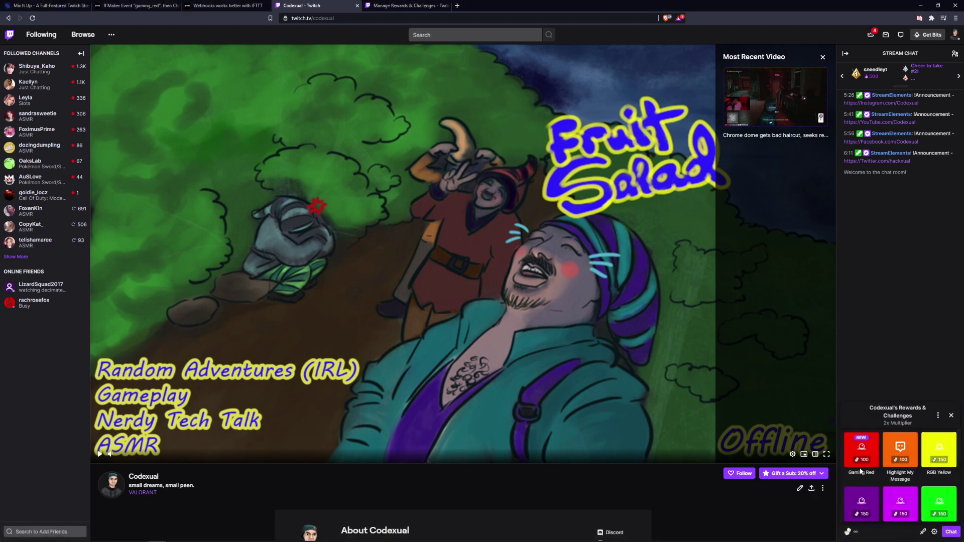
key(Escape)
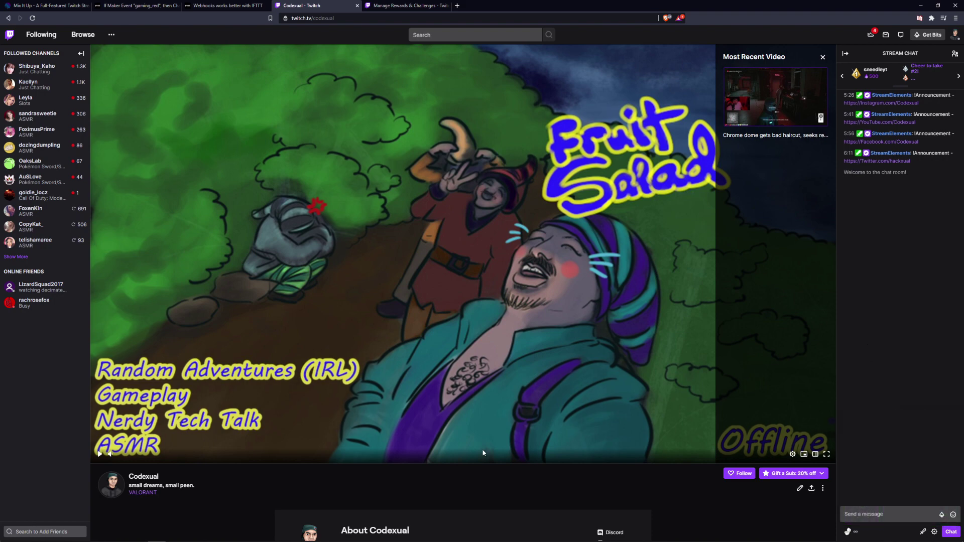
Enter Gaming Red as the command's reward name and add an IFTTT action.
mouse_move(230, 534)
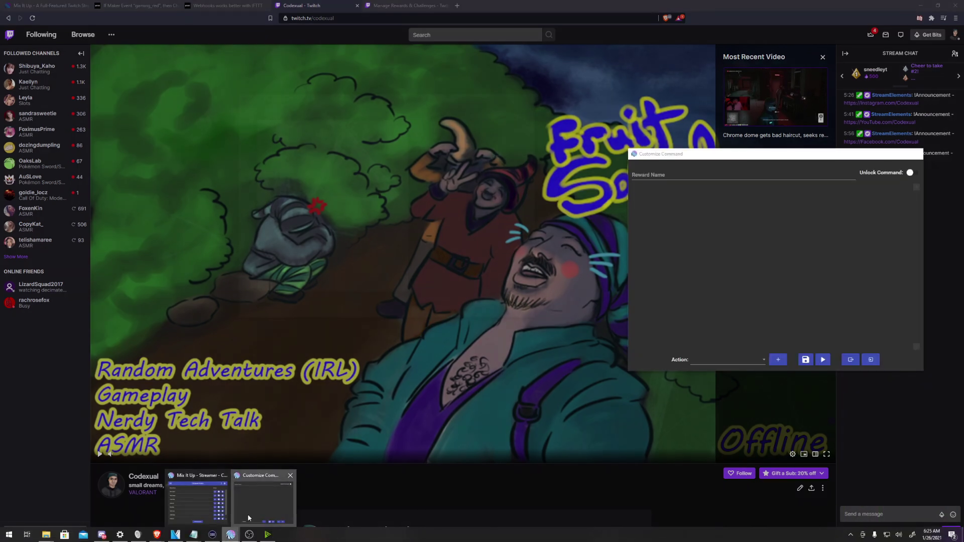
click(248, 514)
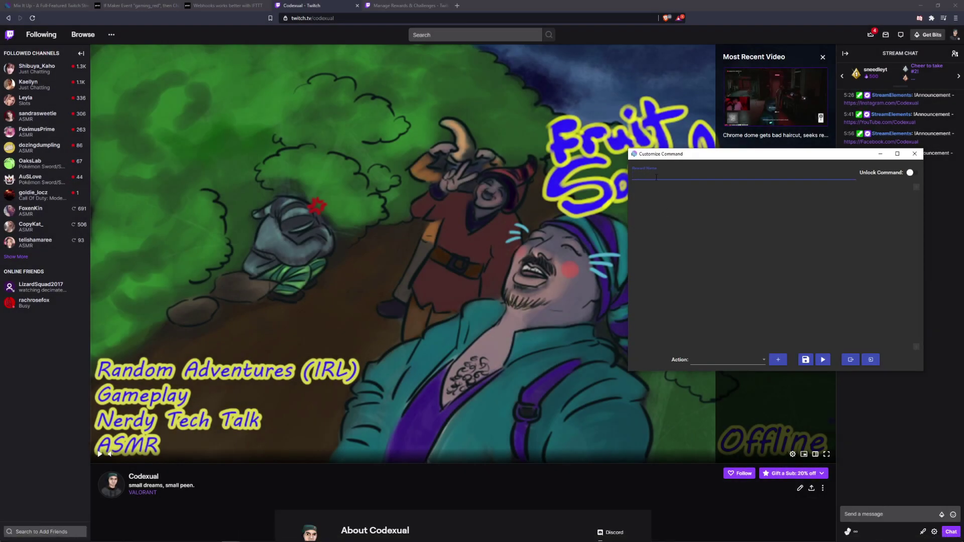
text(Gaming Red)
click(696, 360)
scroll(713, 337, down, 5)
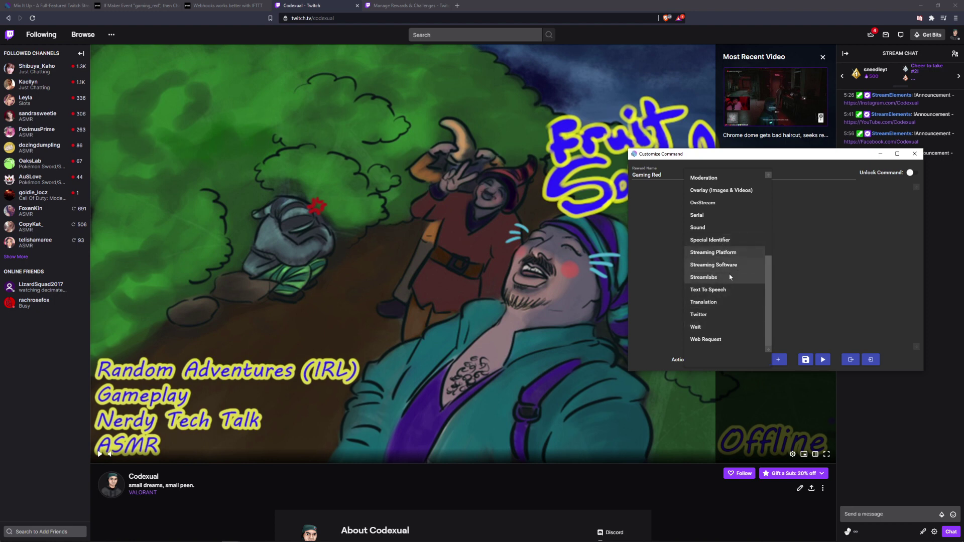
scroll(718, 238, up, 3)
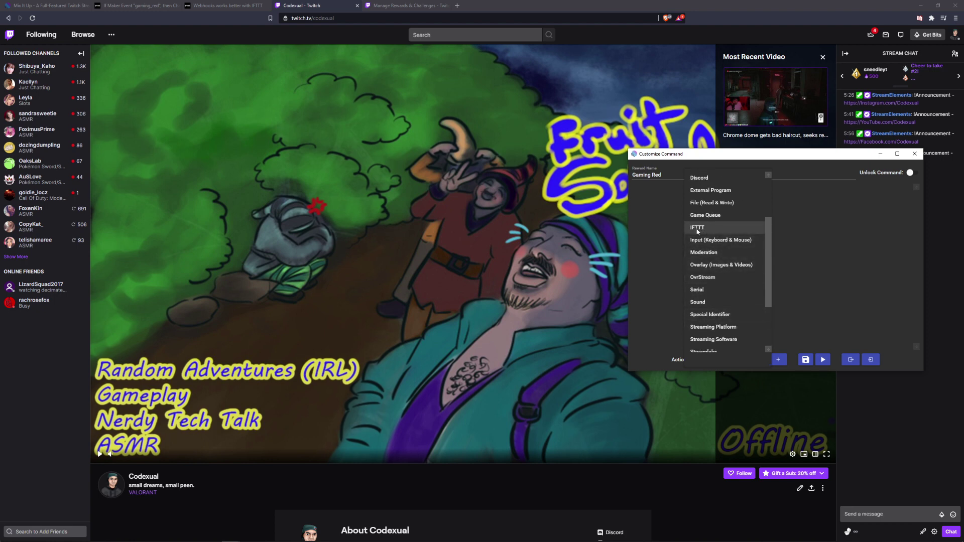
click(697, 228)
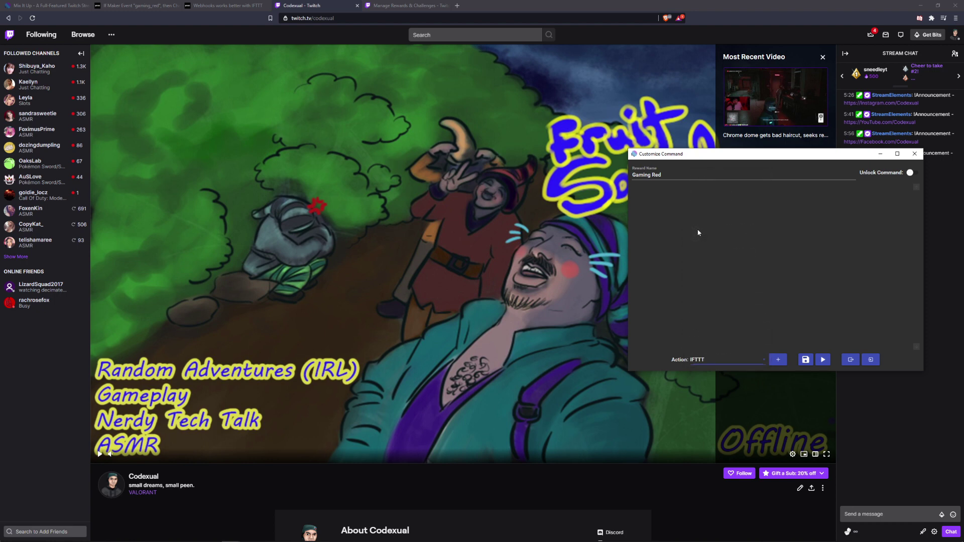
click(778, 359)
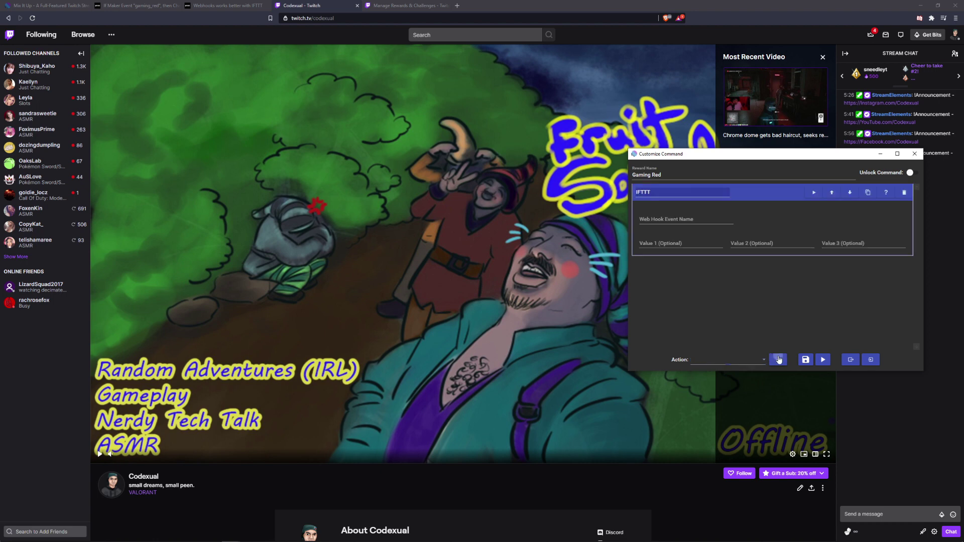
Set the IFTTT action's event name to gaming_red and pick Wait as the next action type.
click(682, 224)
text(gaming_red)
click(688, 297)
click(715, 360)
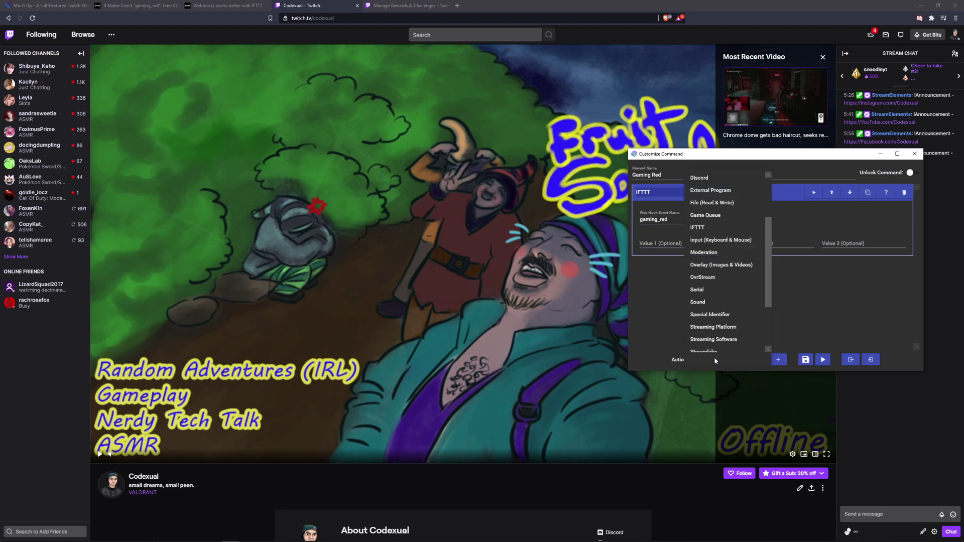
scroll(697, 331, down, 5)
click(697, 329)
Add the Wait action with a 3-second duration and save the Gaming Red command.
click(778, 360)
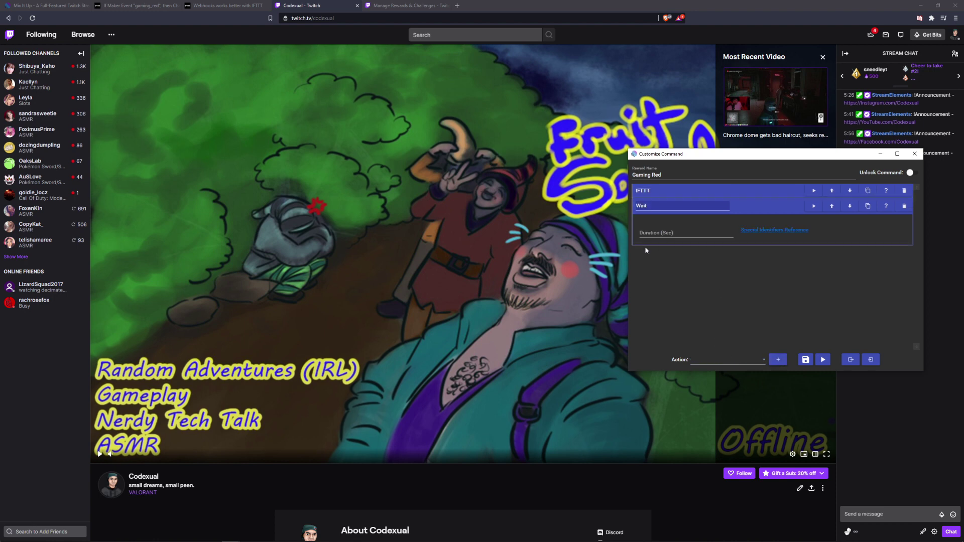
click(693, 233)
click(700, 283)
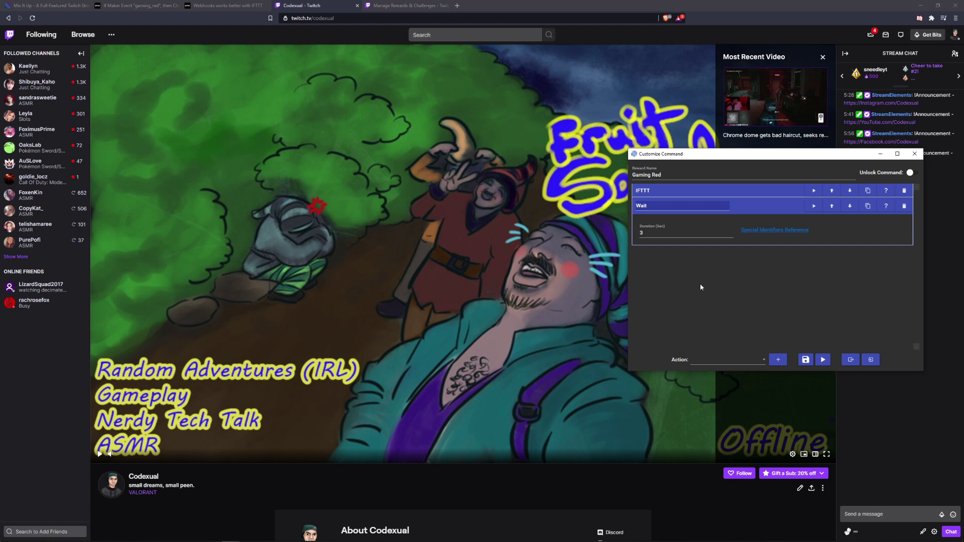
click(805, 360)
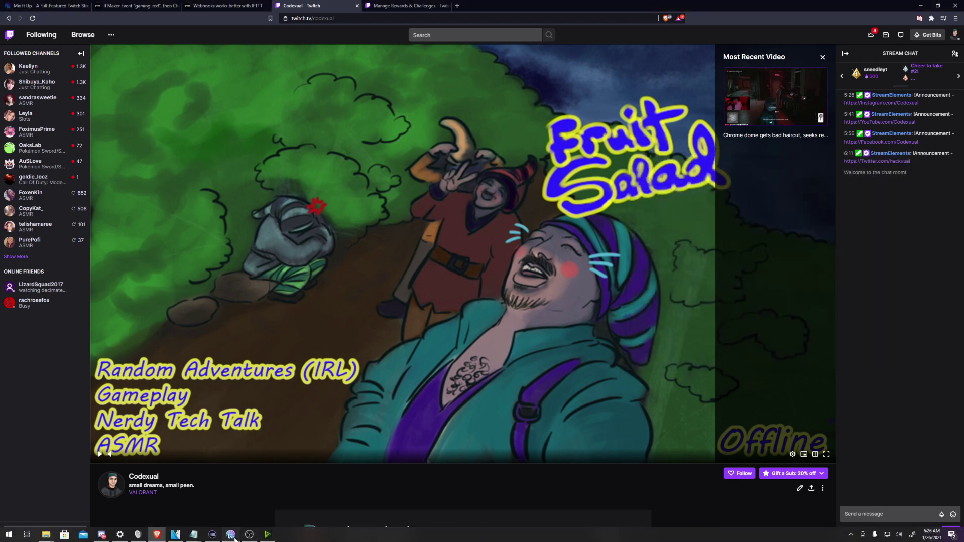
Test-run the RGB Purple, Gaming Red and RGB Blue commands in Mix It Up's Channel Points list.
click(234, 538)
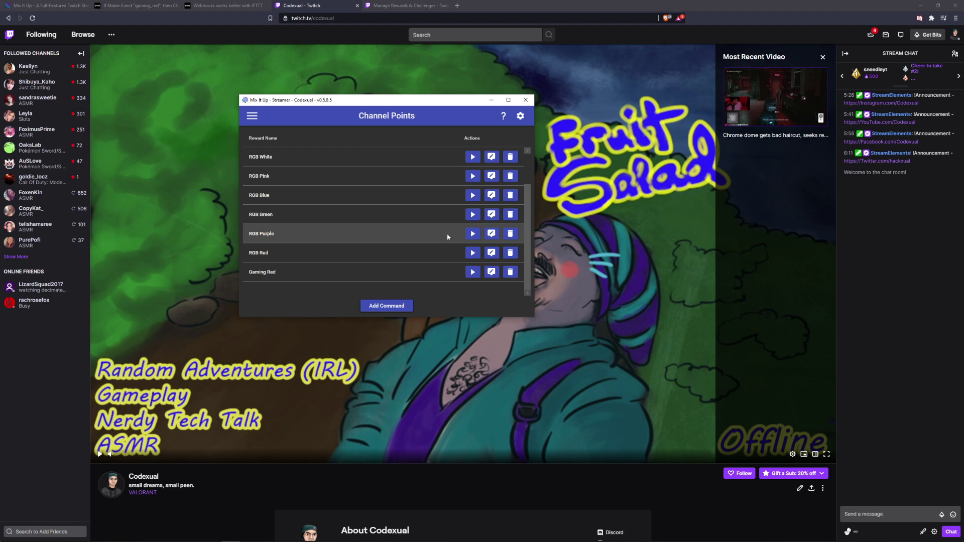
click(473, 233)
click(473, 276)
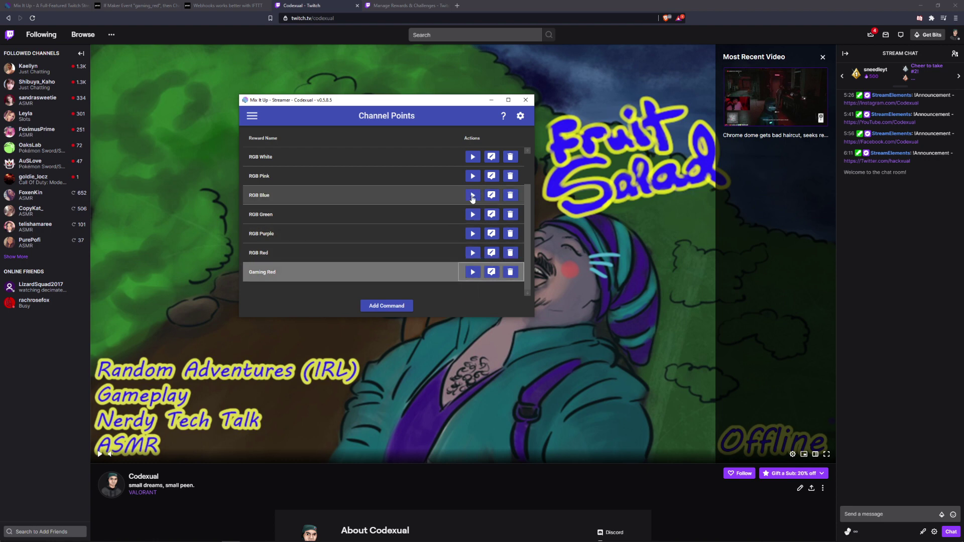
click(473, 196)
Redeem the Gaming Red reward for 100 channel points from the channel page's chat.
click(869, 253)
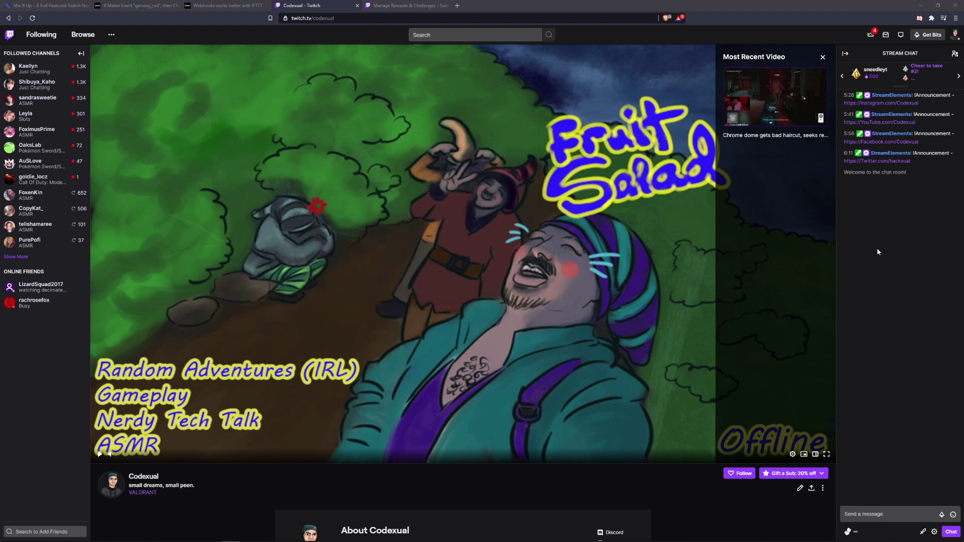
click(849, 532)
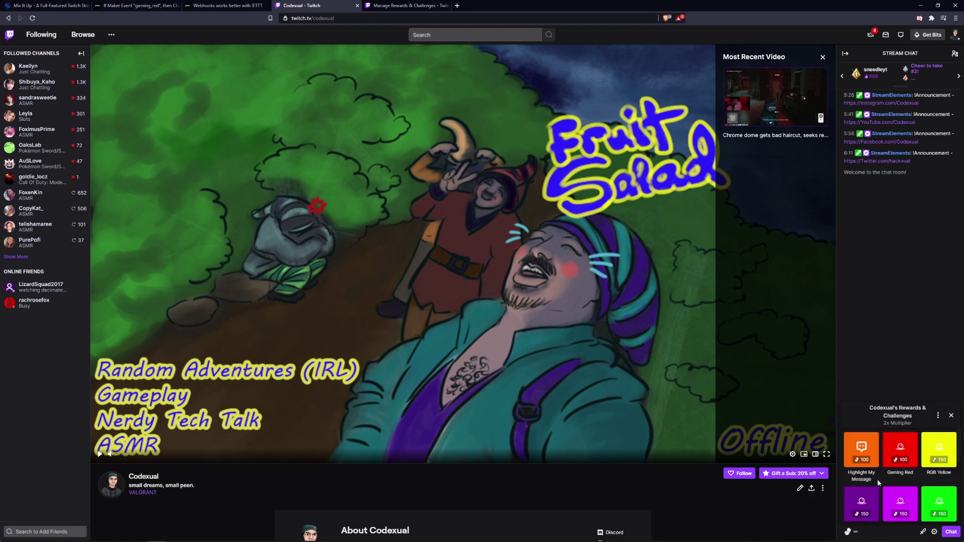
click(904, 448)
click(891, 509)
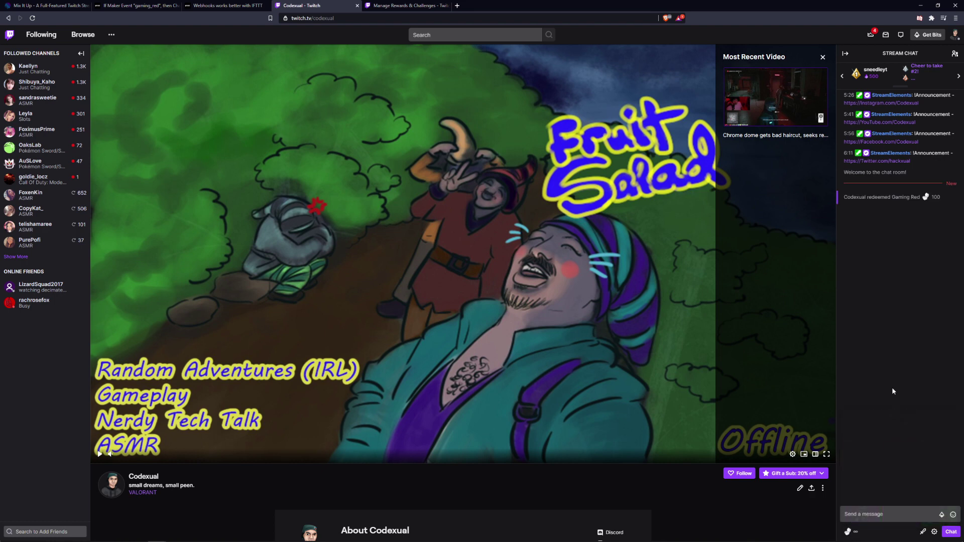